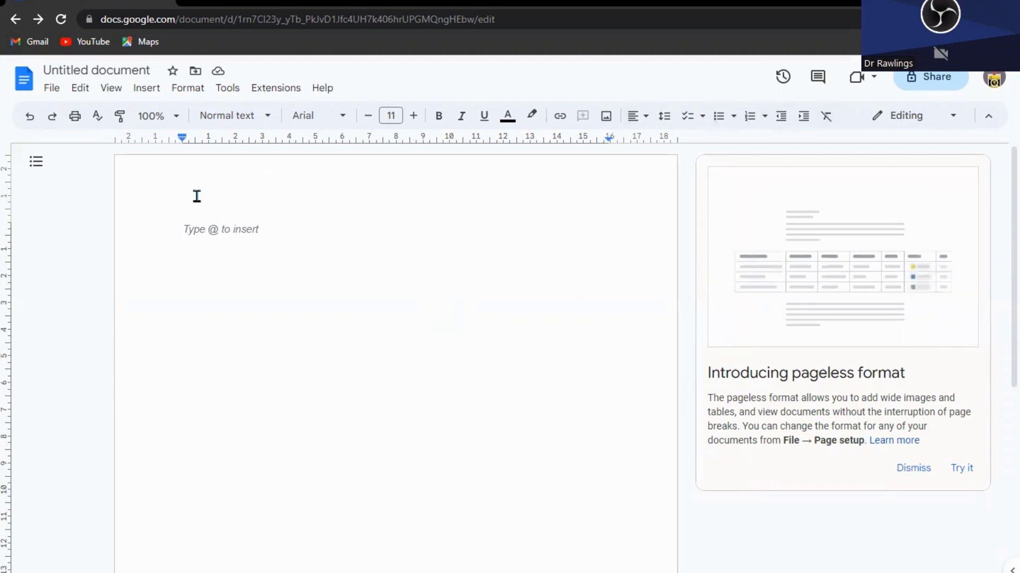
Create a new blank document and open the Google Workspace Marketplace to get add-ons for it.
click(23, 82)
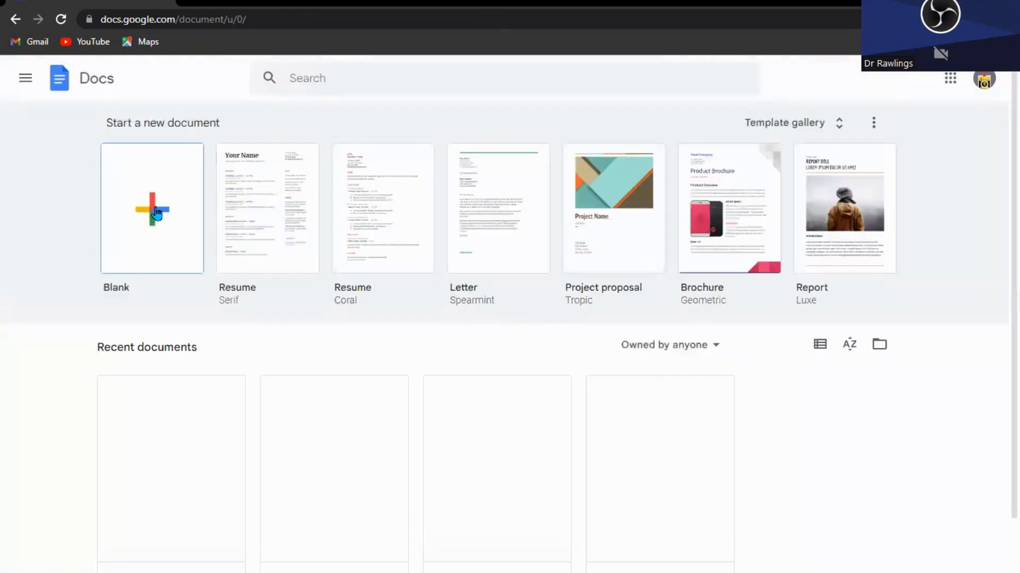
click(157, 213)
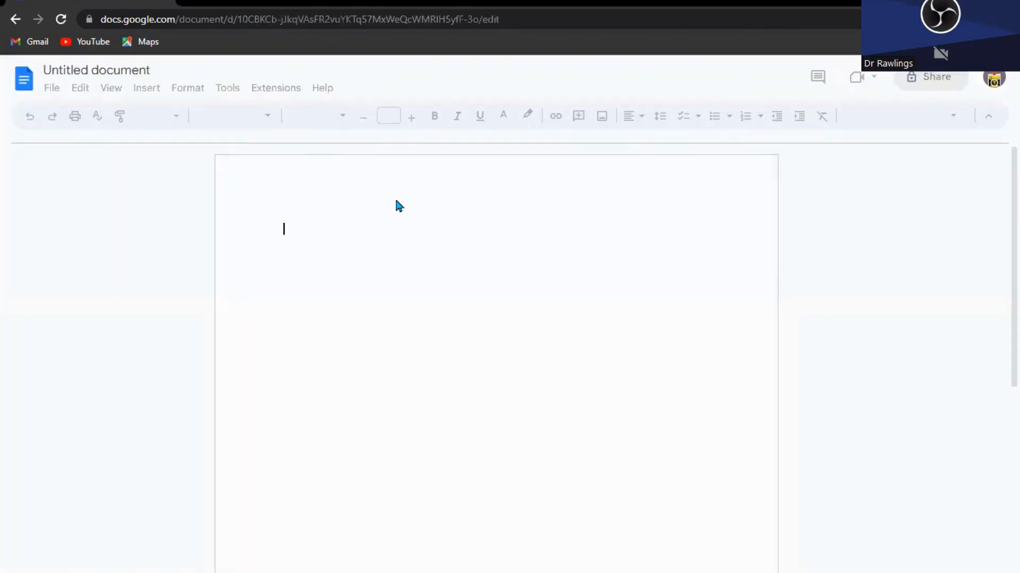
click(275, 92)
mouse_move(294, 114)
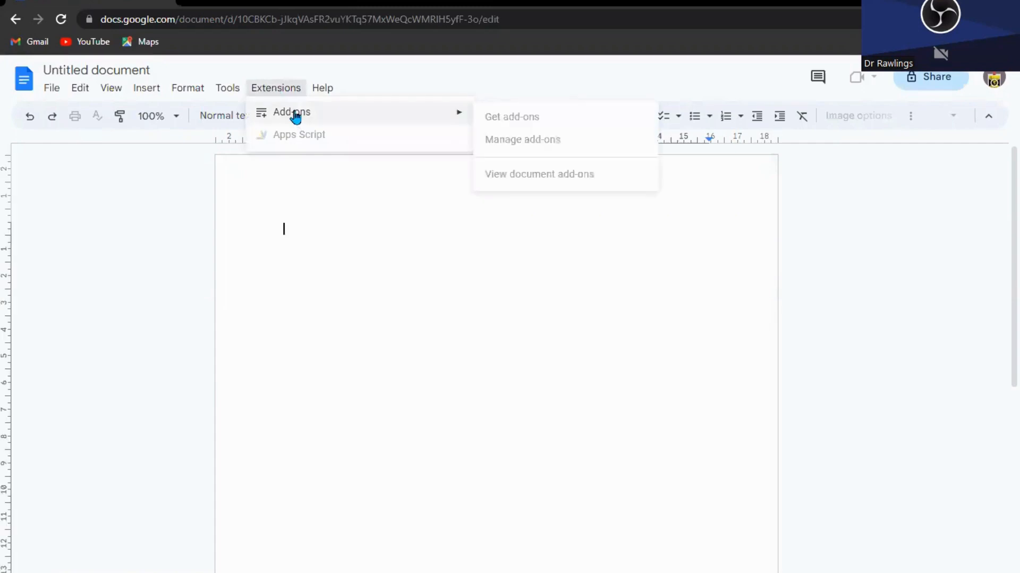
click(510, 117)
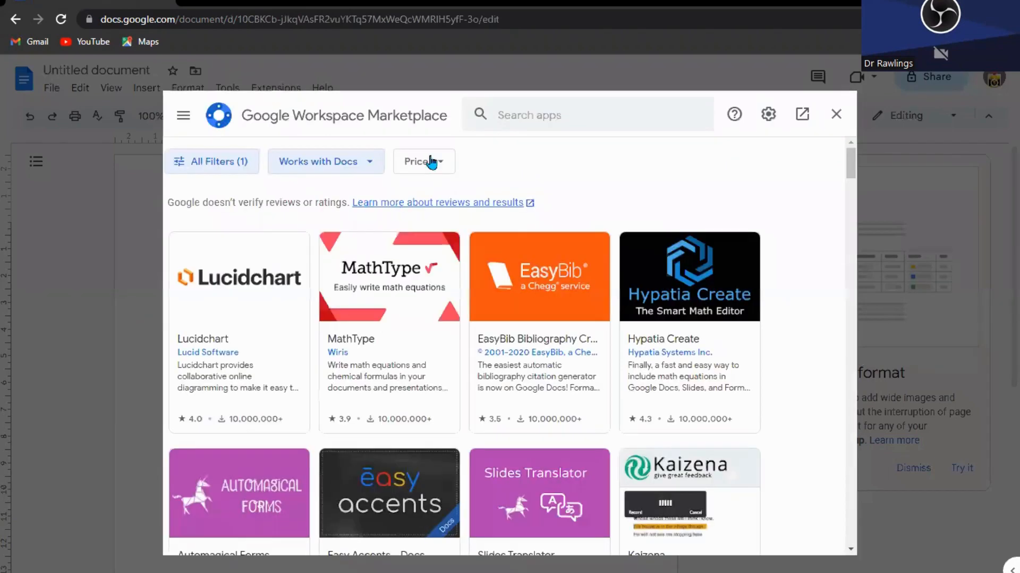
Search the marketplace for chatgpt using the suggestion "GPT plus Google Docs, ChatGPT, OpenAI, Chat GPT".
click(503, 115)
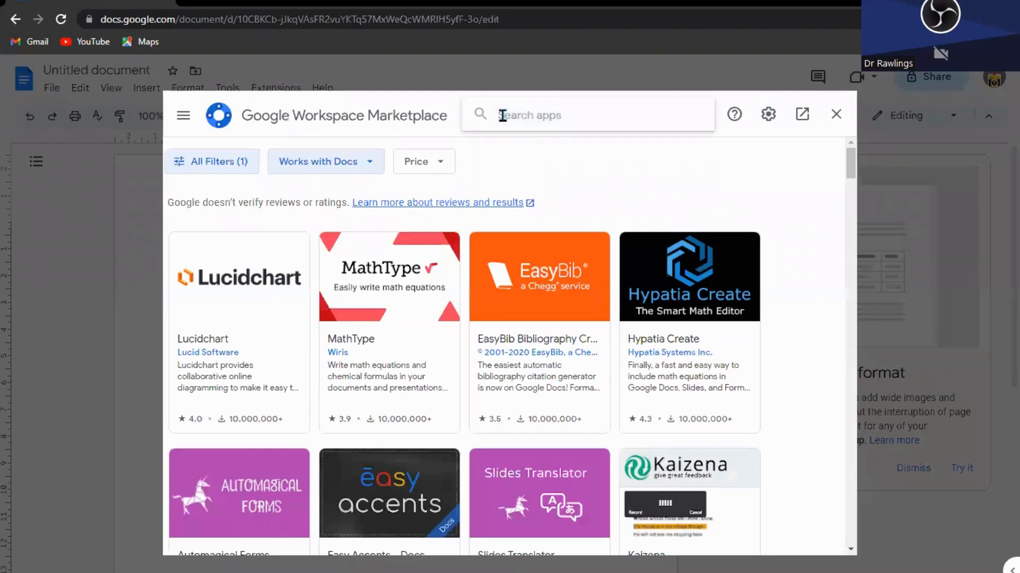
text(ghatg)
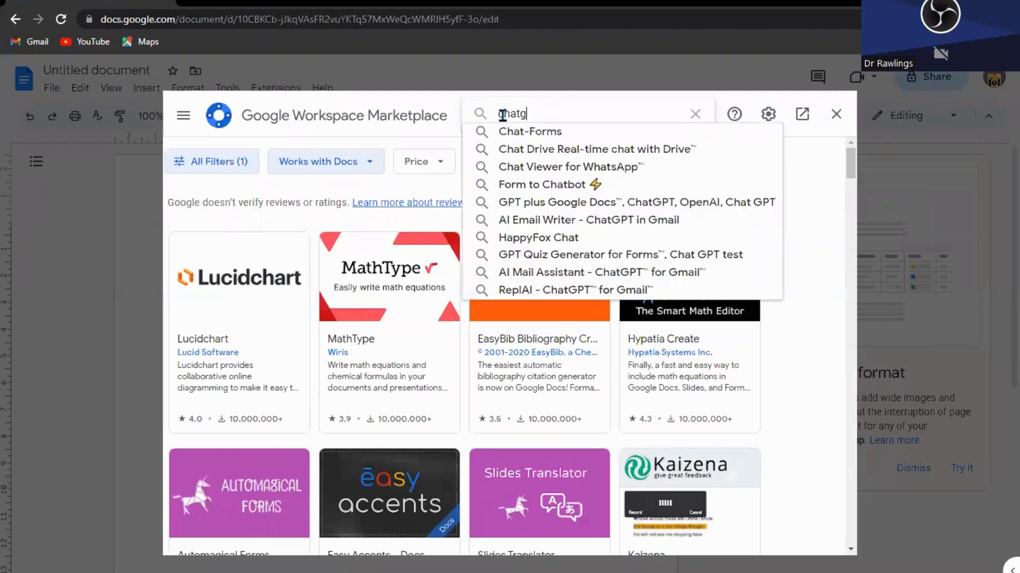
text(pt)
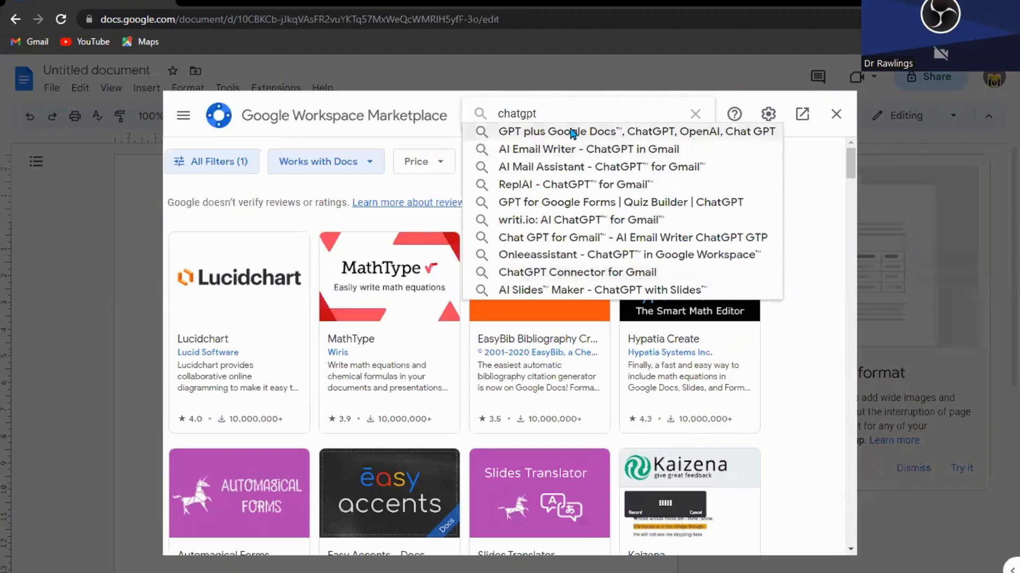
click(697, 132)
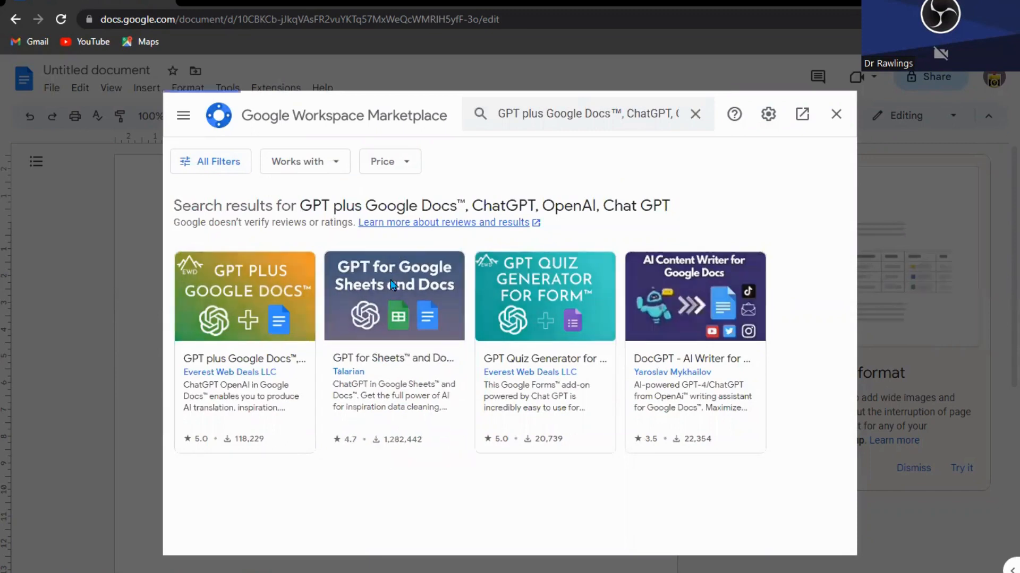
Install the GPT for Sheets and Docs add-on by Talarian and agree to continue with the permission request.
click(459, 282)
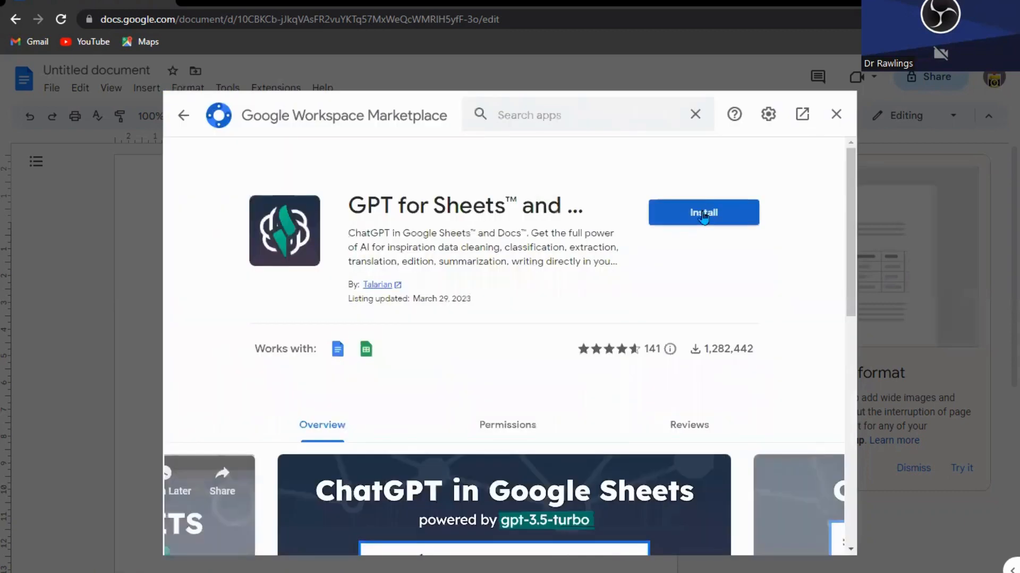
click(704, 215)
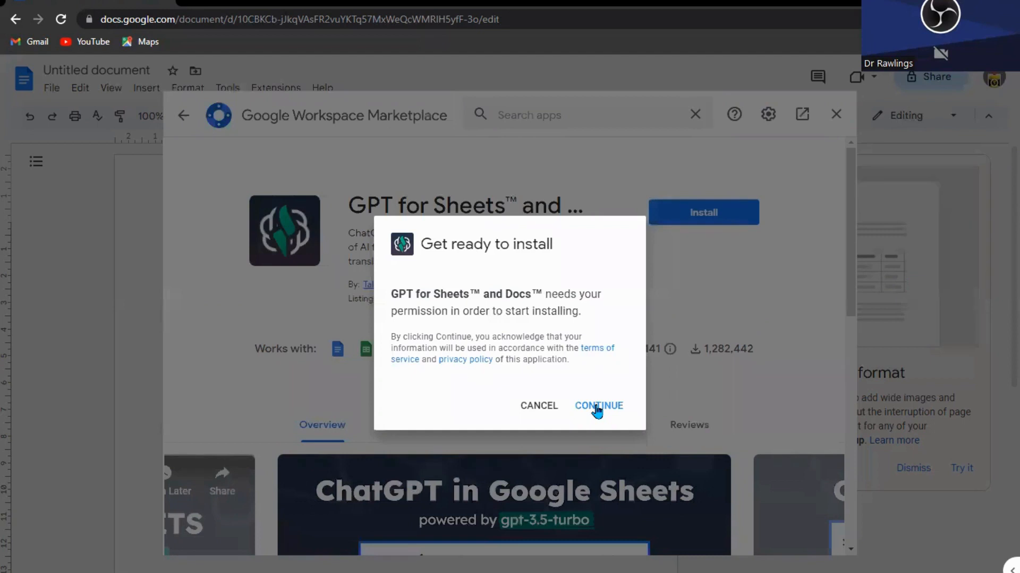
click(597, 409)
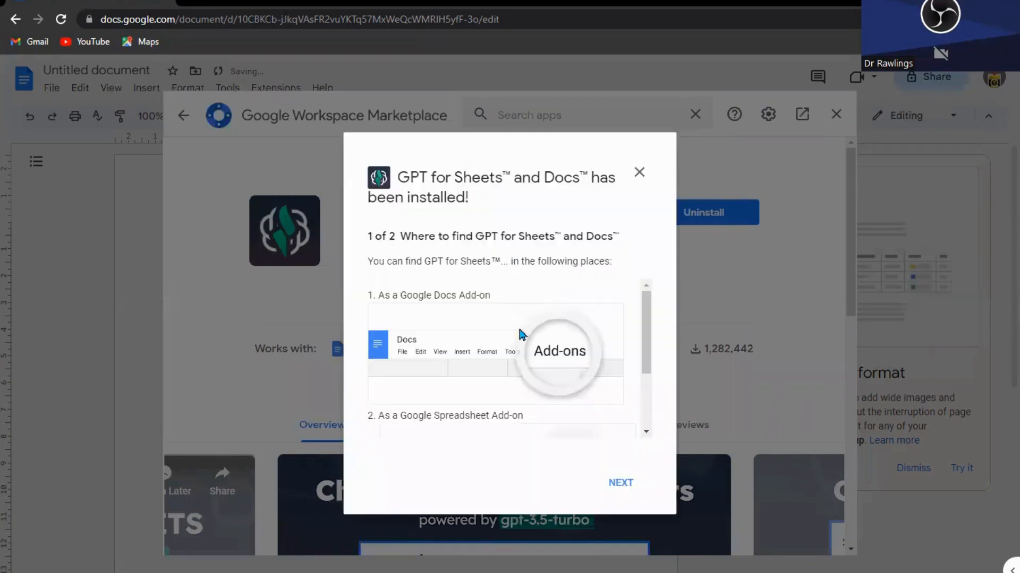
Review where the installed add-on can be found, finish the installation guide without the additional setup, and close the marketplace.
scroll(478, 301, down, 2)
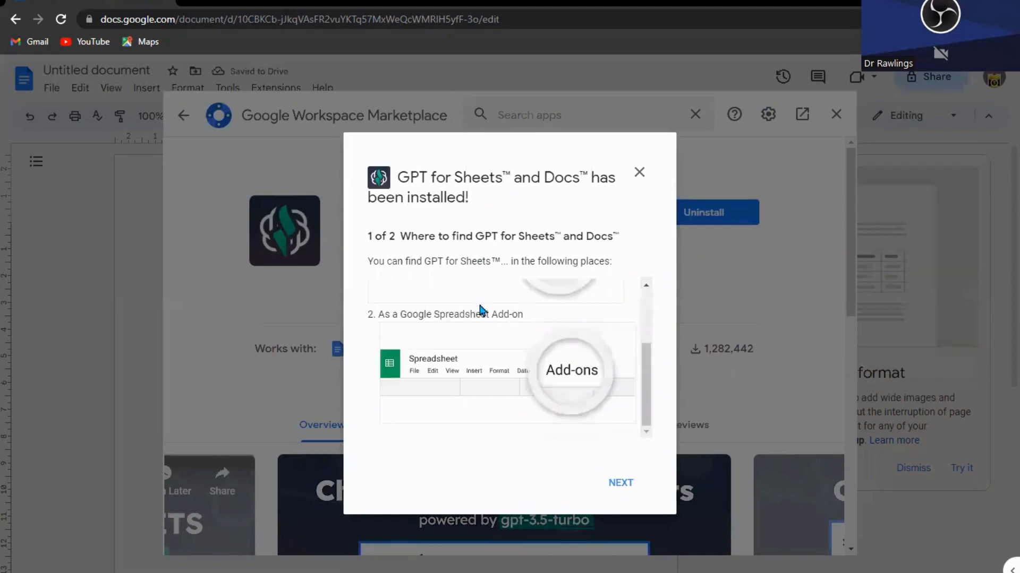
scroll(439, 332, up, 2)
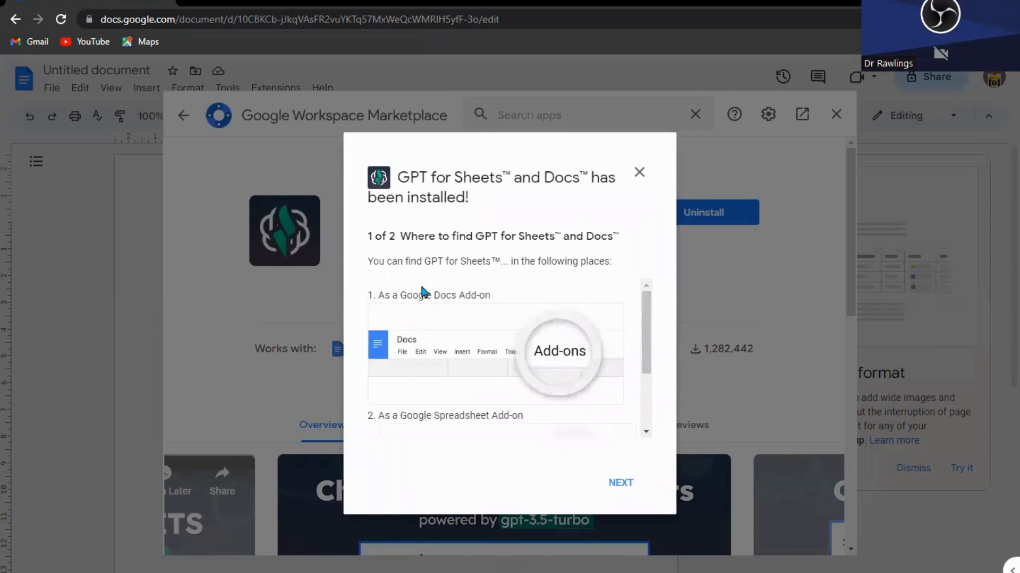
scroll(440, 313, down, 2)
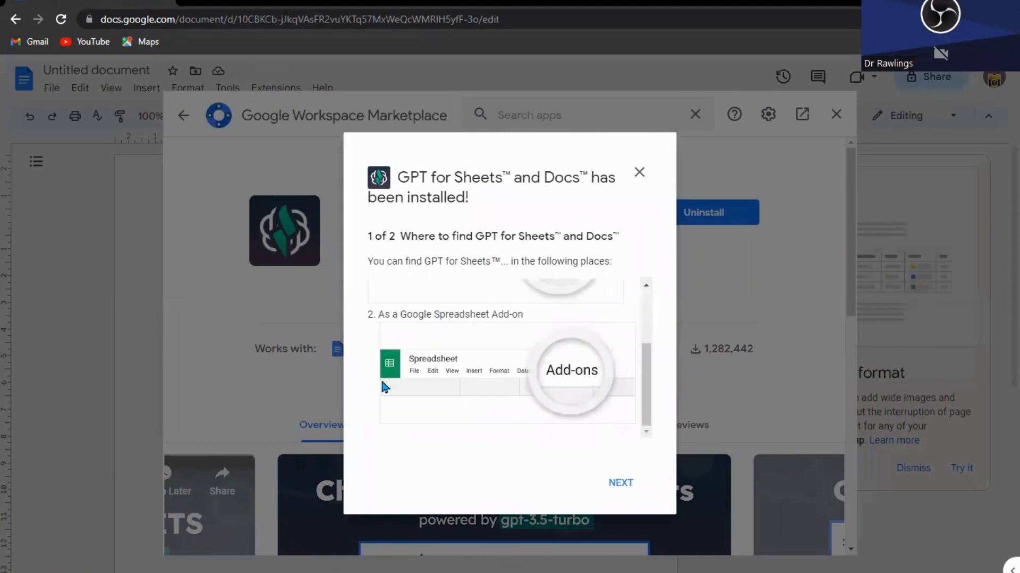
scroll(492, 321, up, 2)
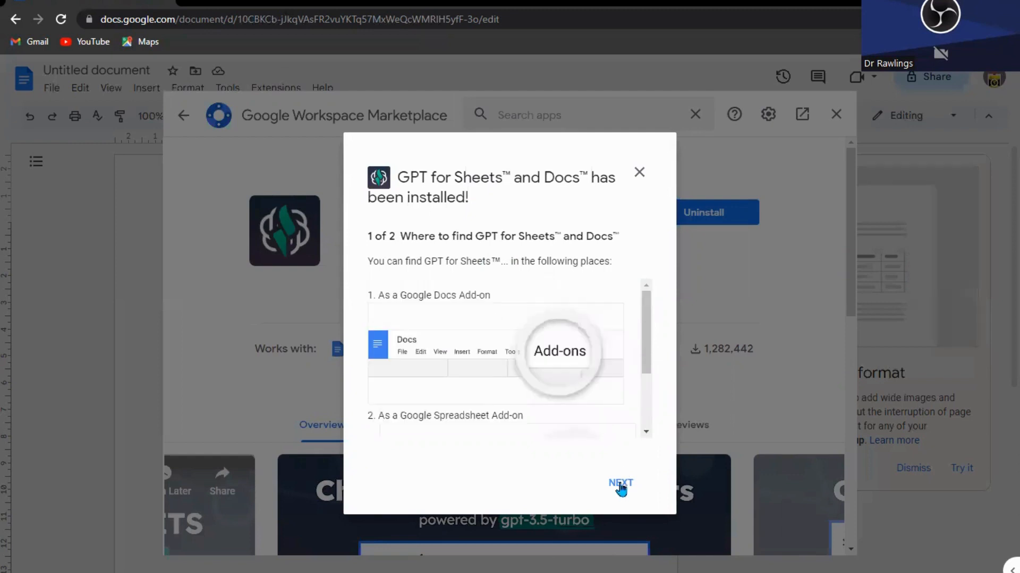
click(621, 481)
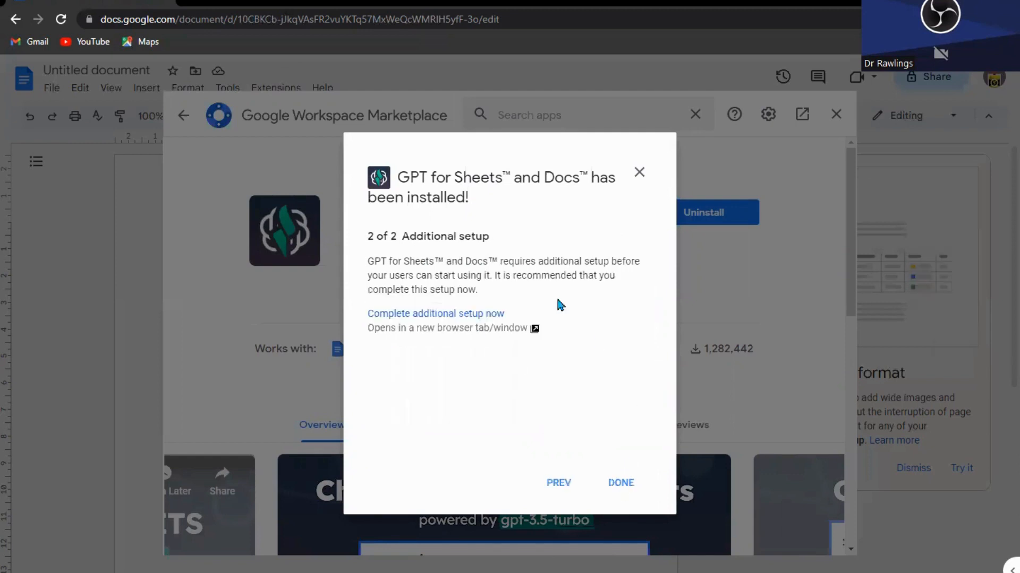
click(621, 483)
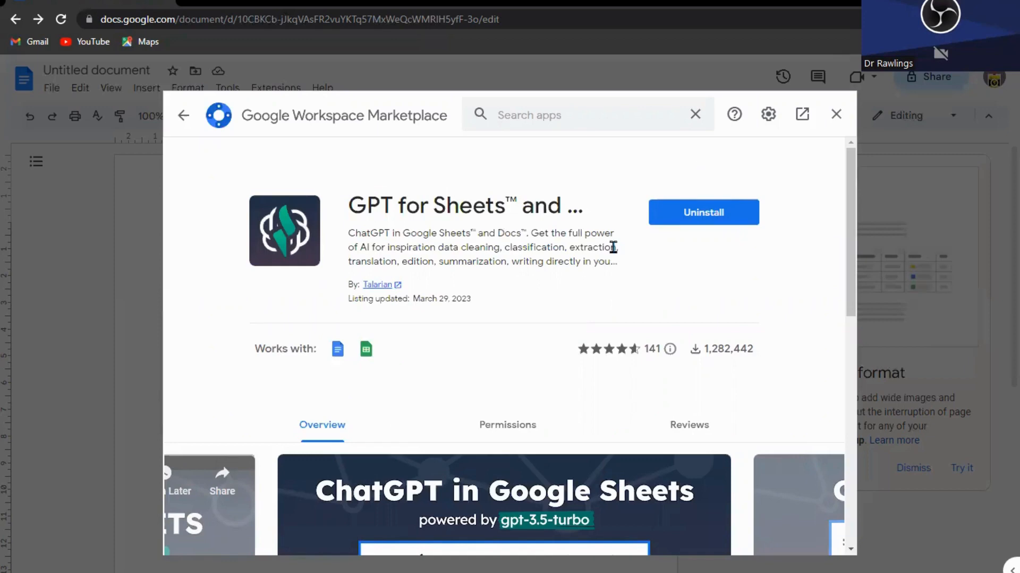
click(836, 114)
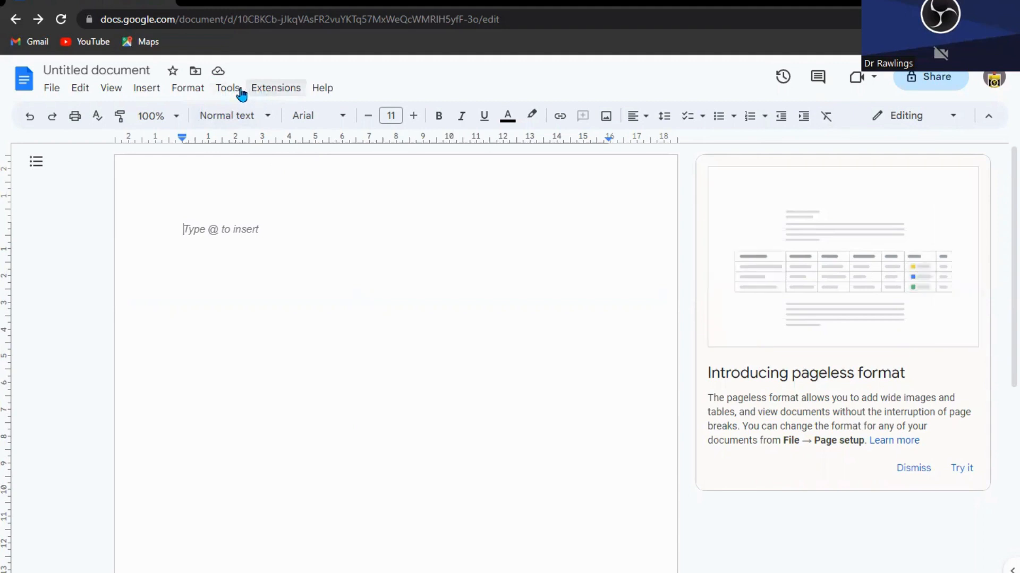
click(273, 89)
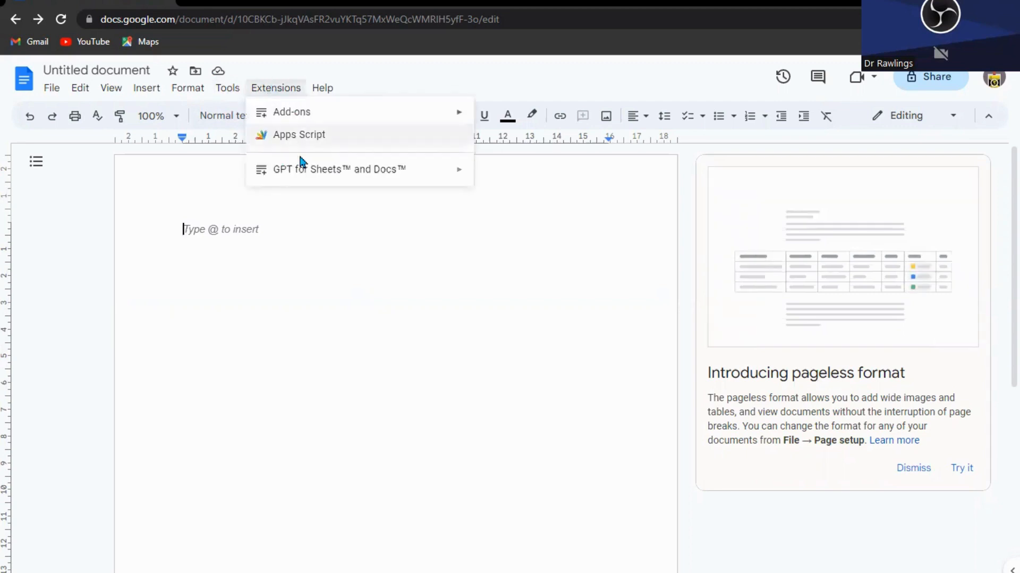
mouse_move(324, 180)
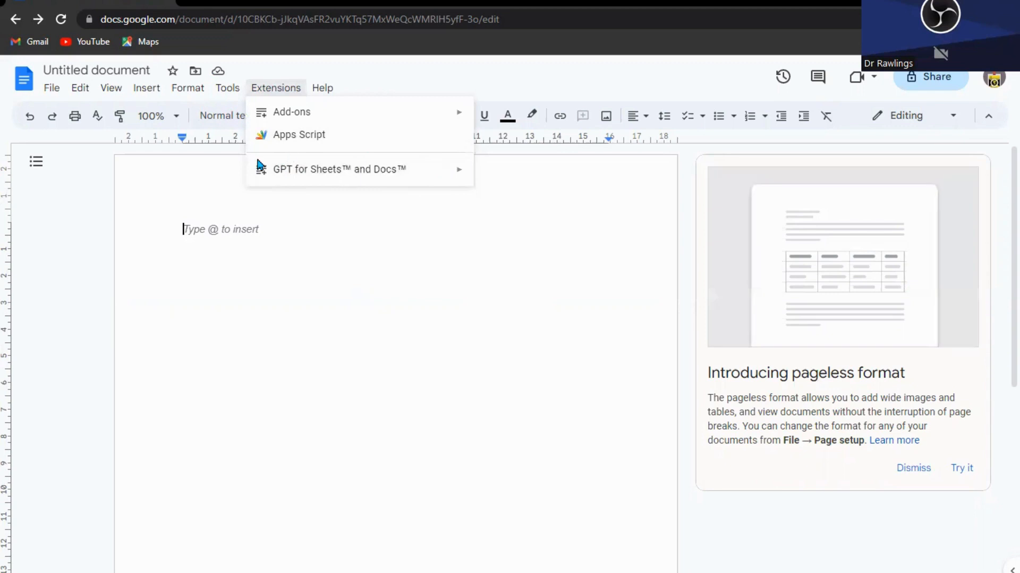
click(261, 188)
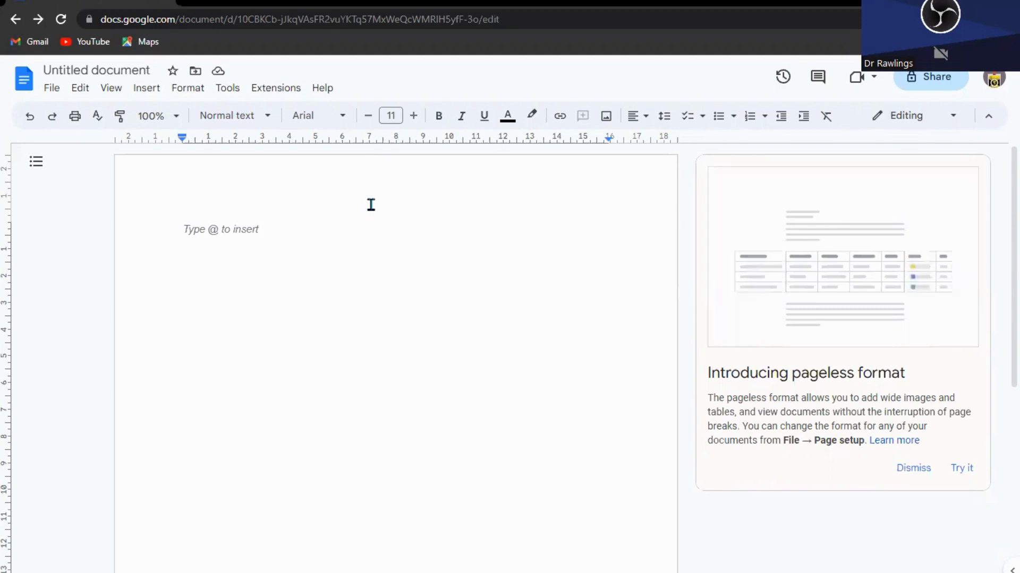
click(274, 91)
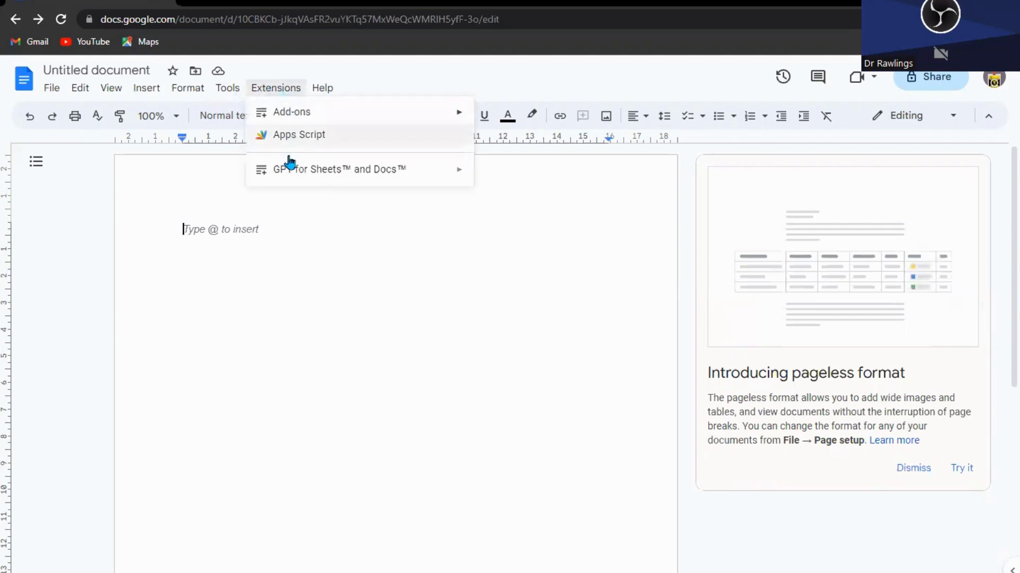
mouse_move(276, 170)
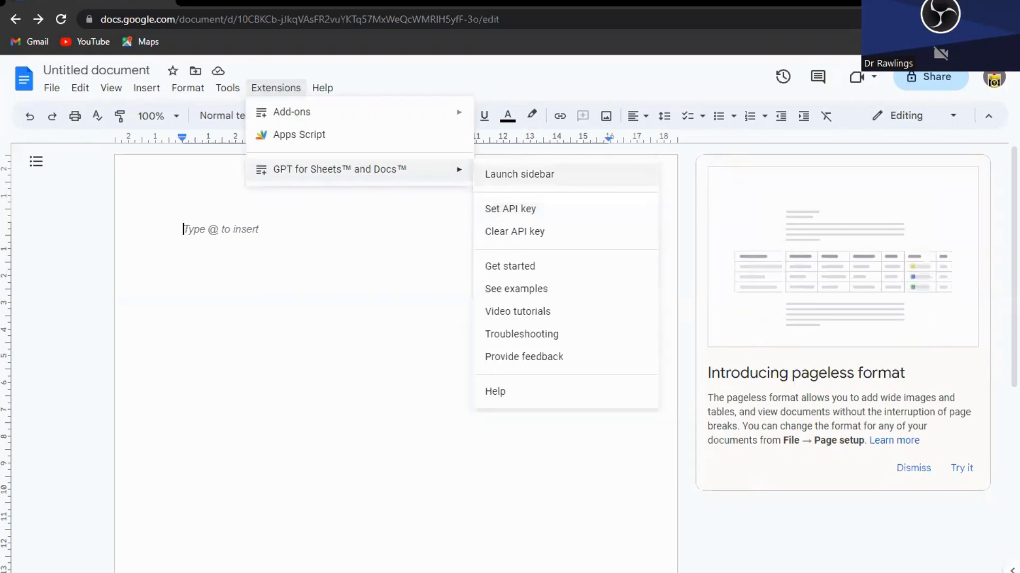
Search the web for platform.openai in a new browser tab and open the OpenAI API Key page.
click(190, 3)
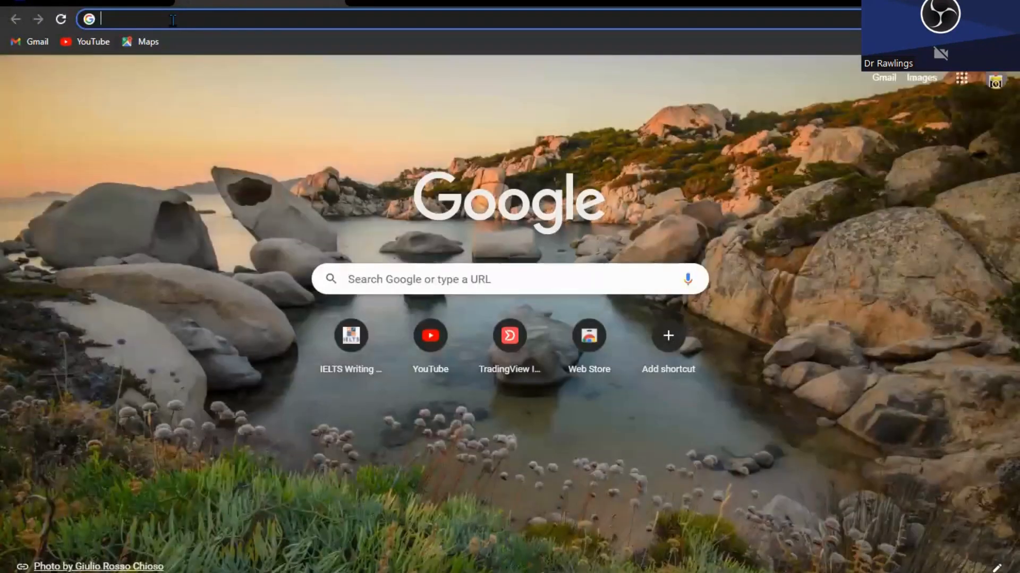
text(plat)
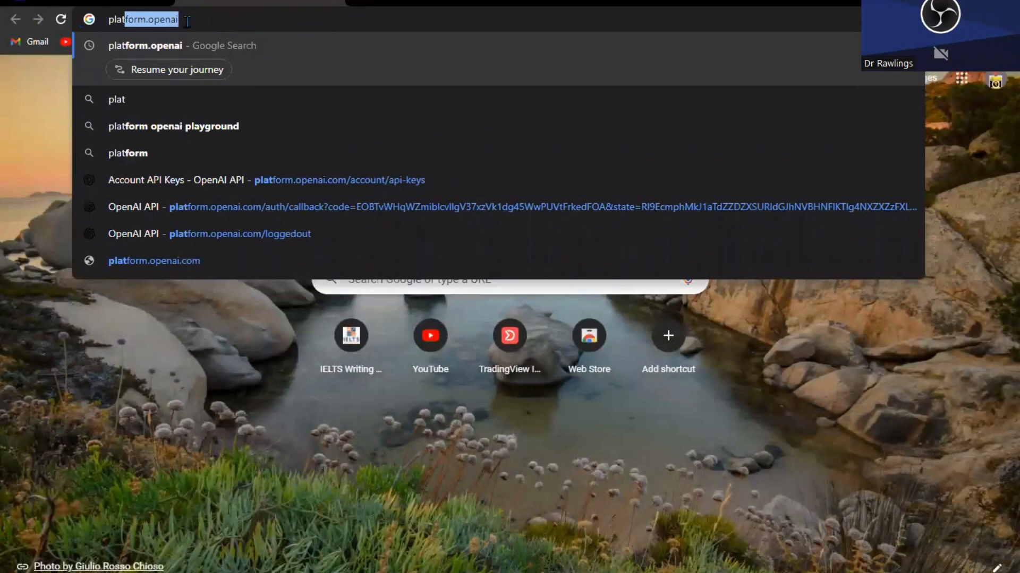
key(Right)
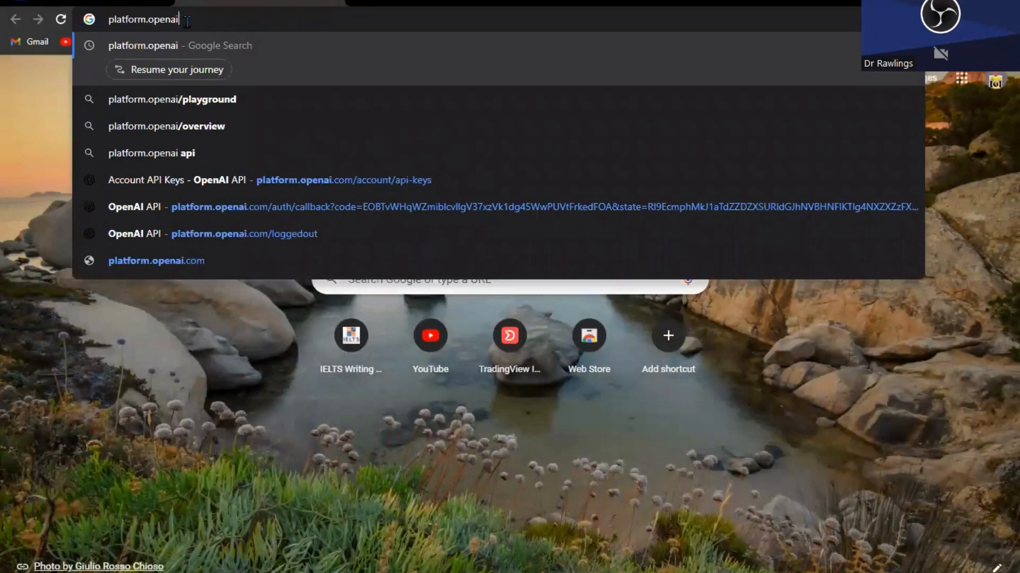
key(Return)
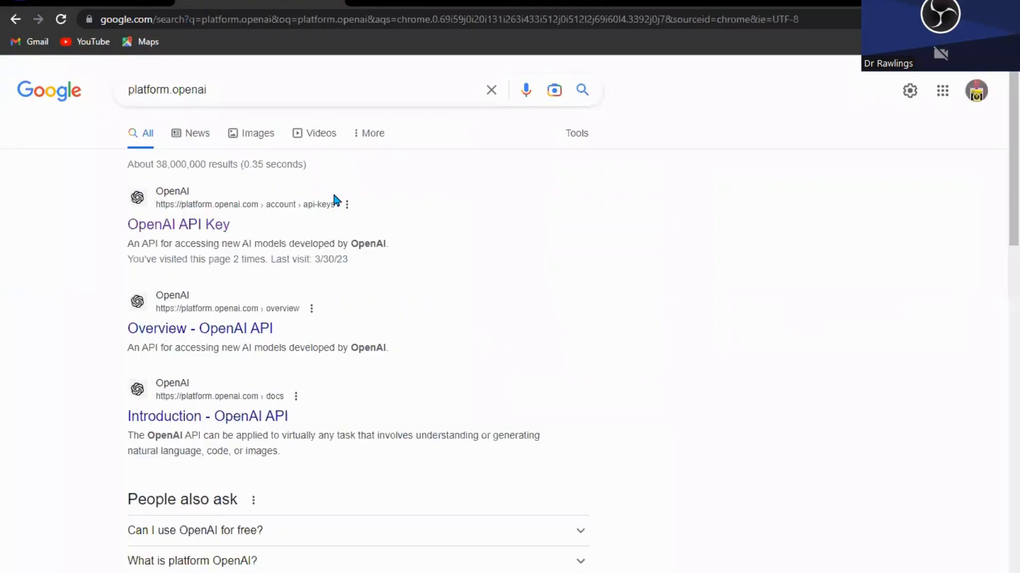
click(205, 228)
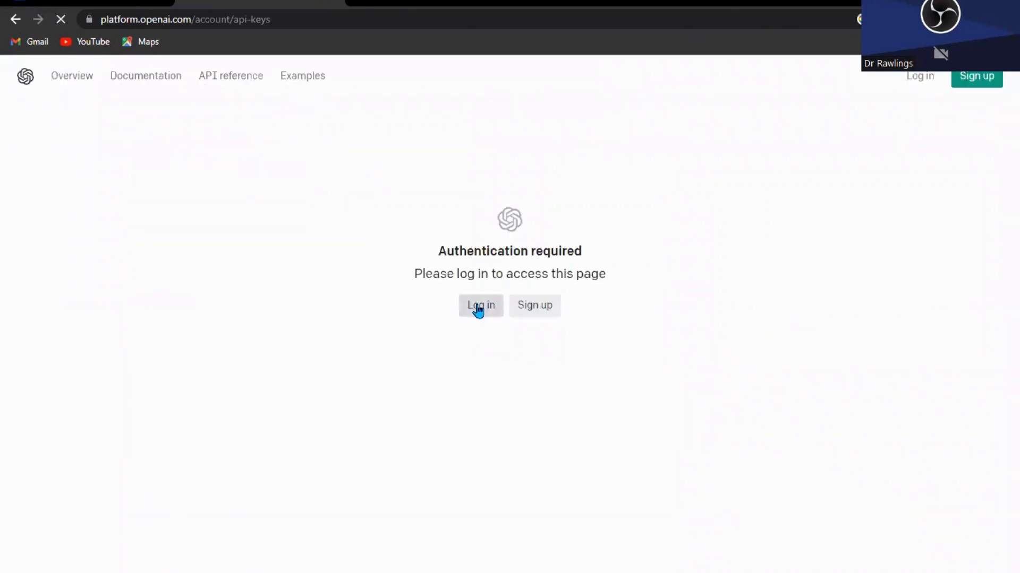
Log in to the OpenAI account with the account e-mail address and password.
click(478, 311)
click(531, 335)
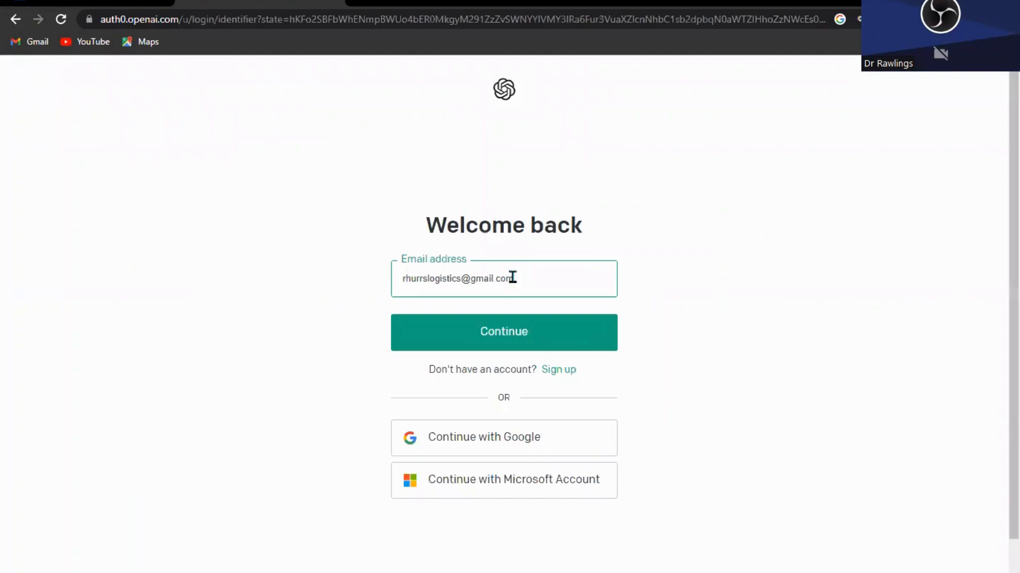
click(503, 337)
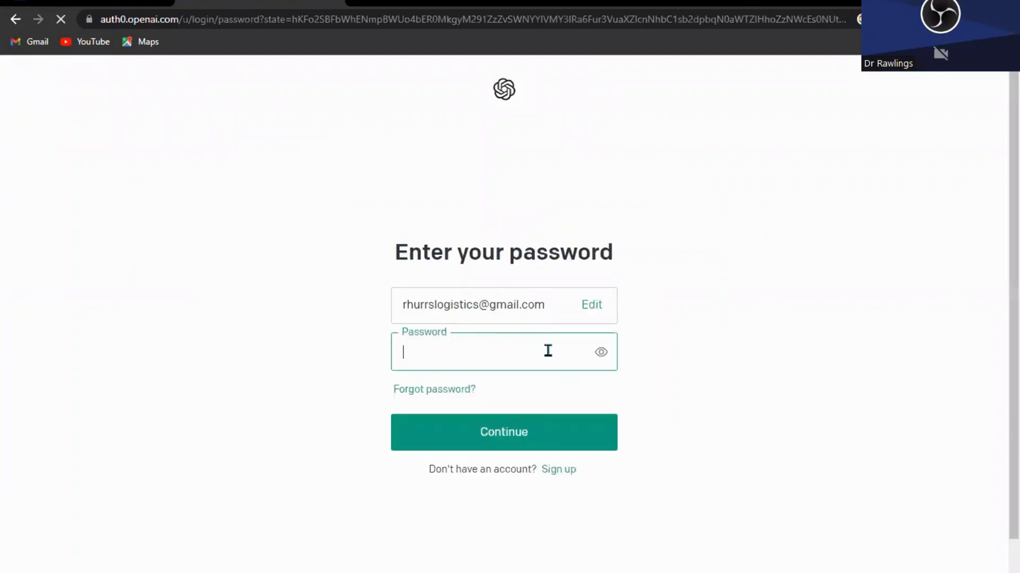
click(520, 432)
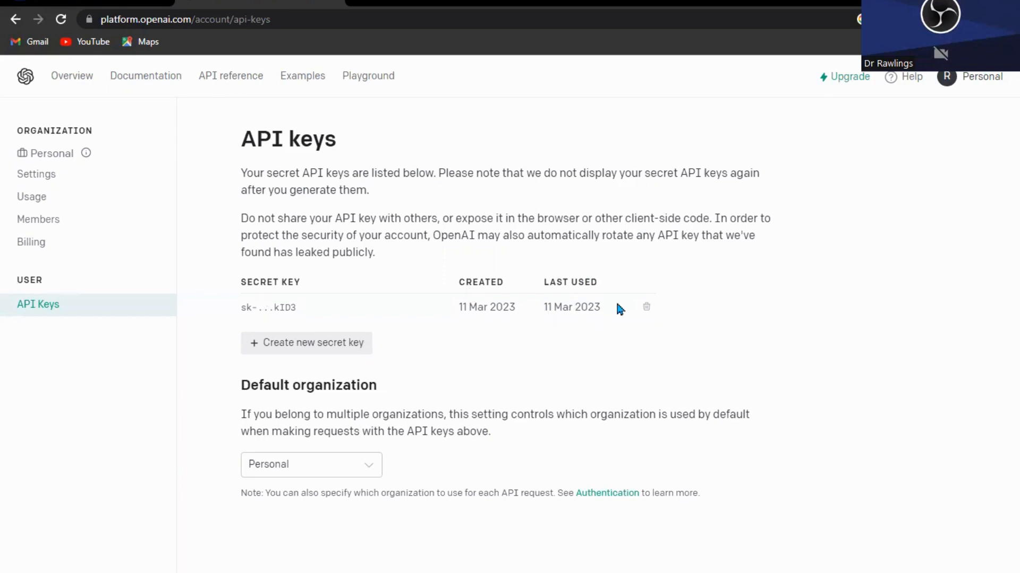
Create a new OpenAI secret API key and copy it to the clipboard.
click(295, 343)
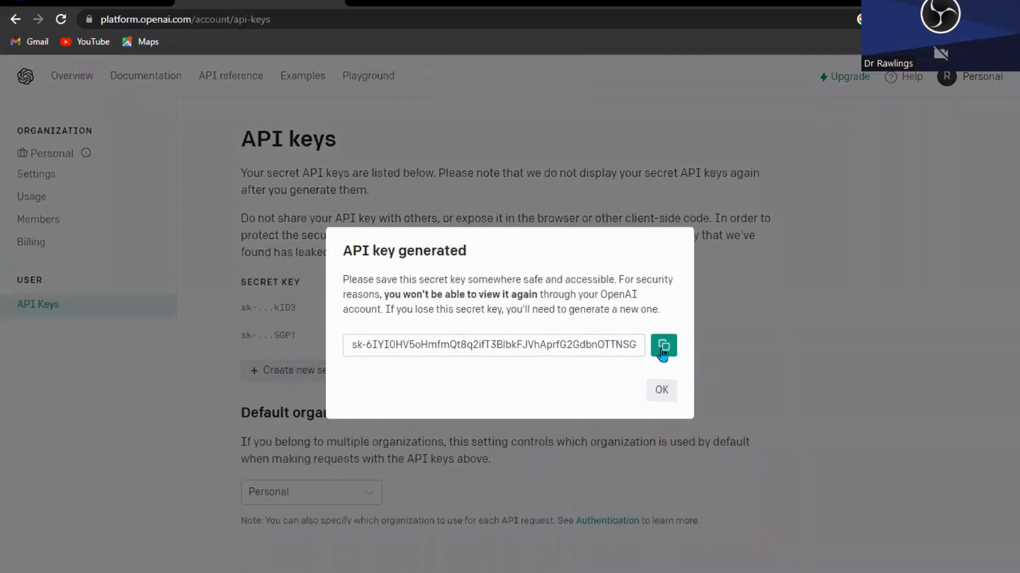
click(663, 346)
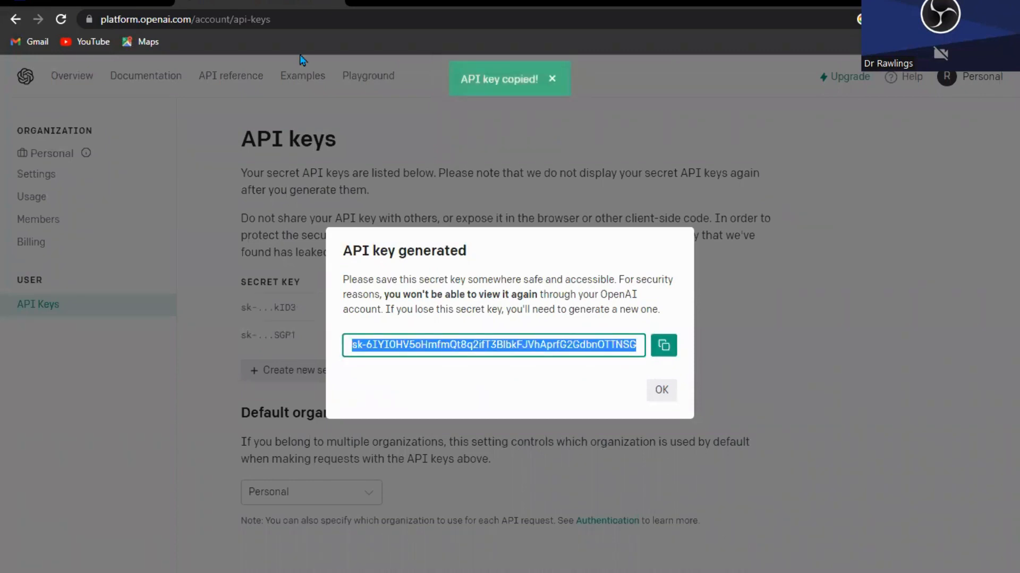
Return to the Google Docs document, paste the copied OpenAI API key into GPT for Sheets and Docs, and save it.
click(100, 3)
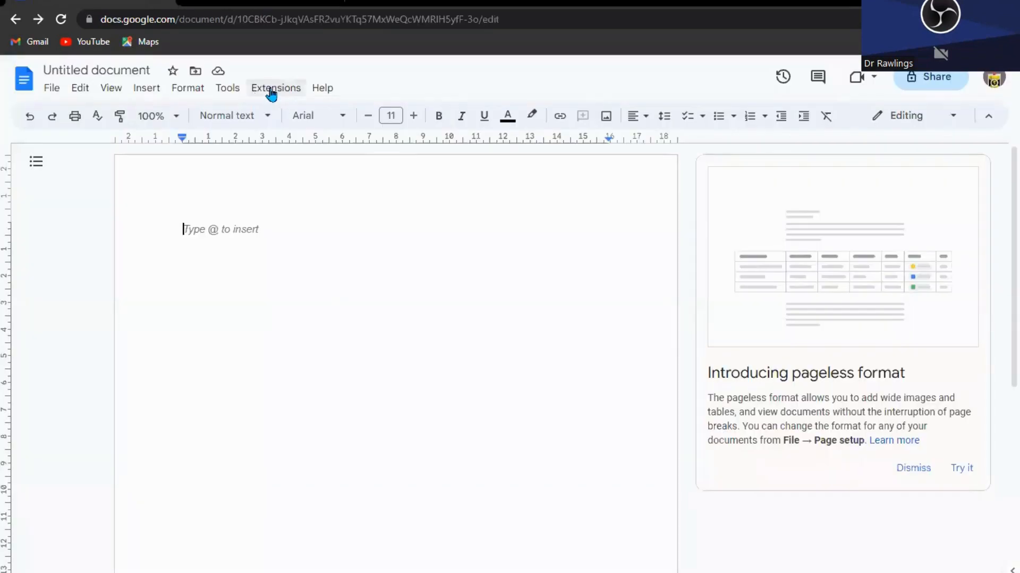
click(285, 89)
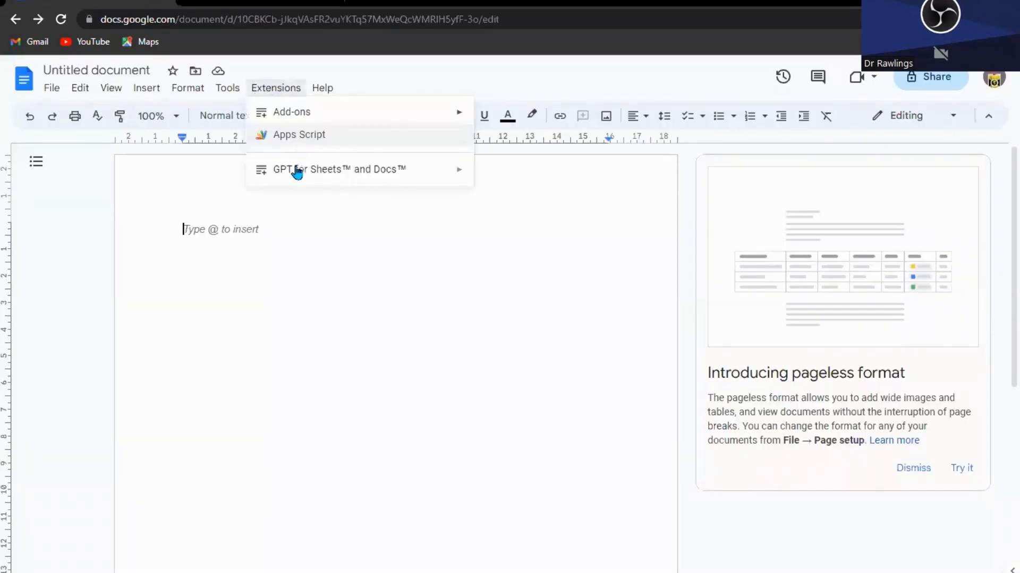
mouse_move(313, 175)
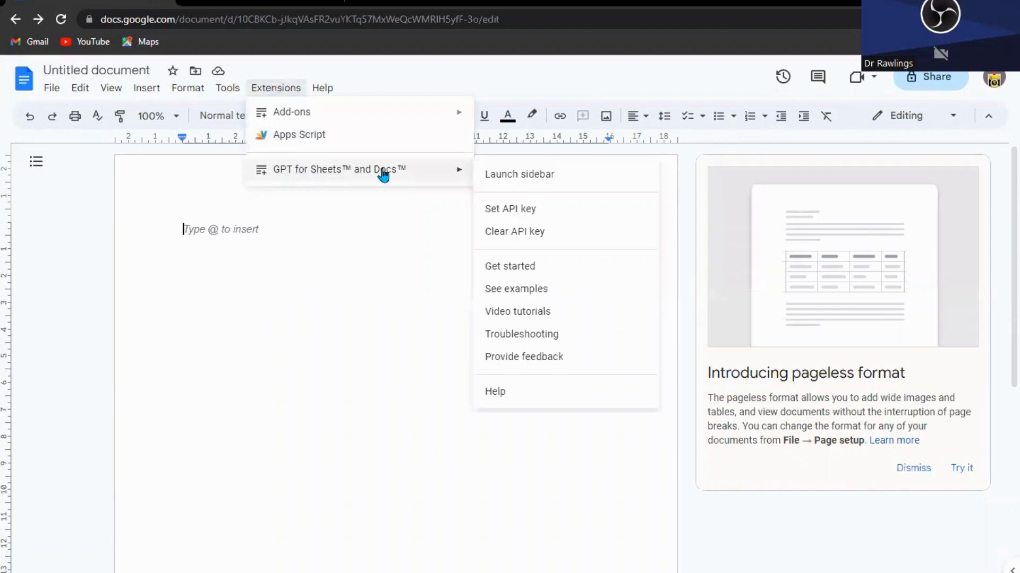
click(507, 207)
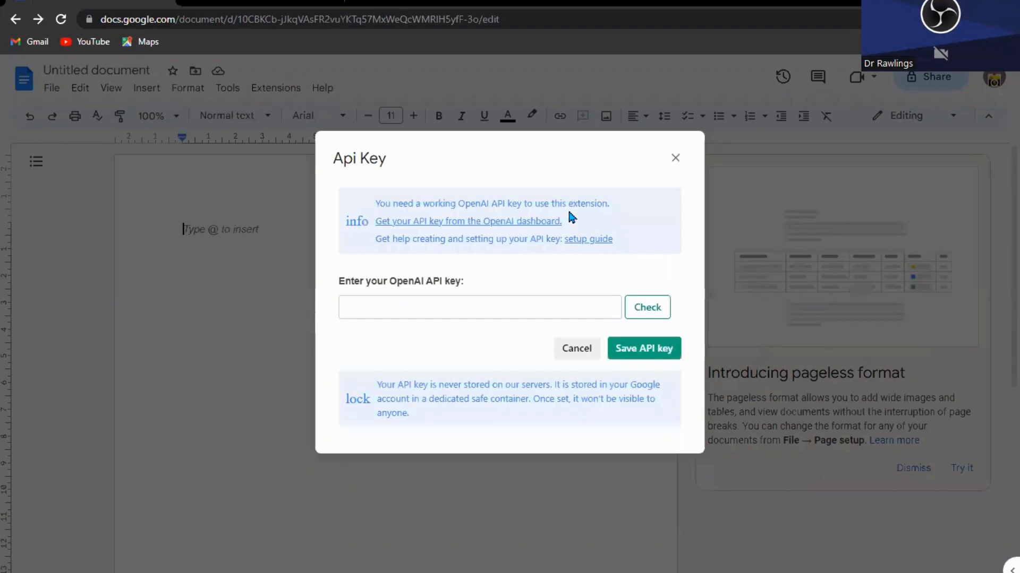
right_click(383, 306)
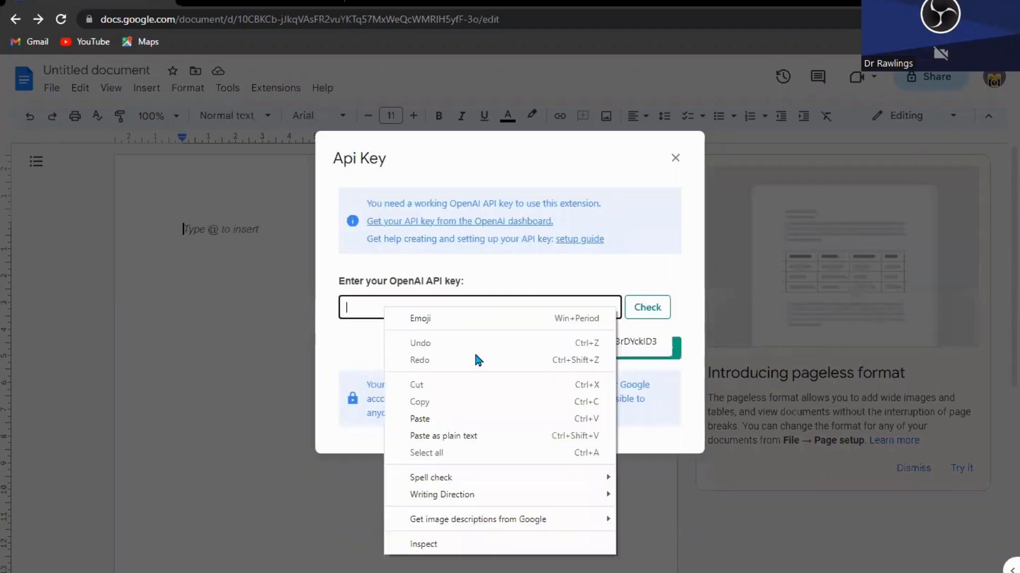
click(419, 418)
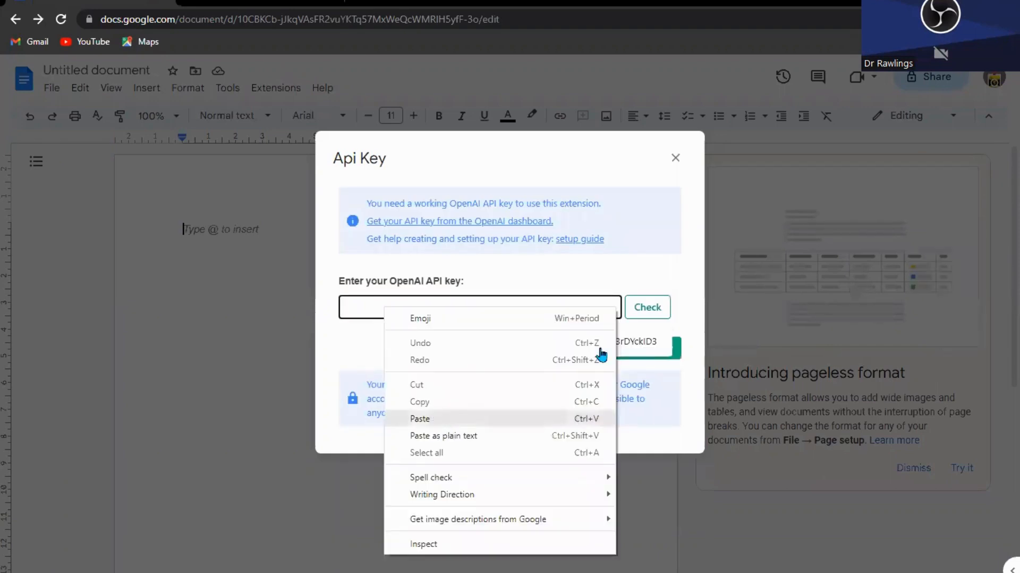
click(622, 352)
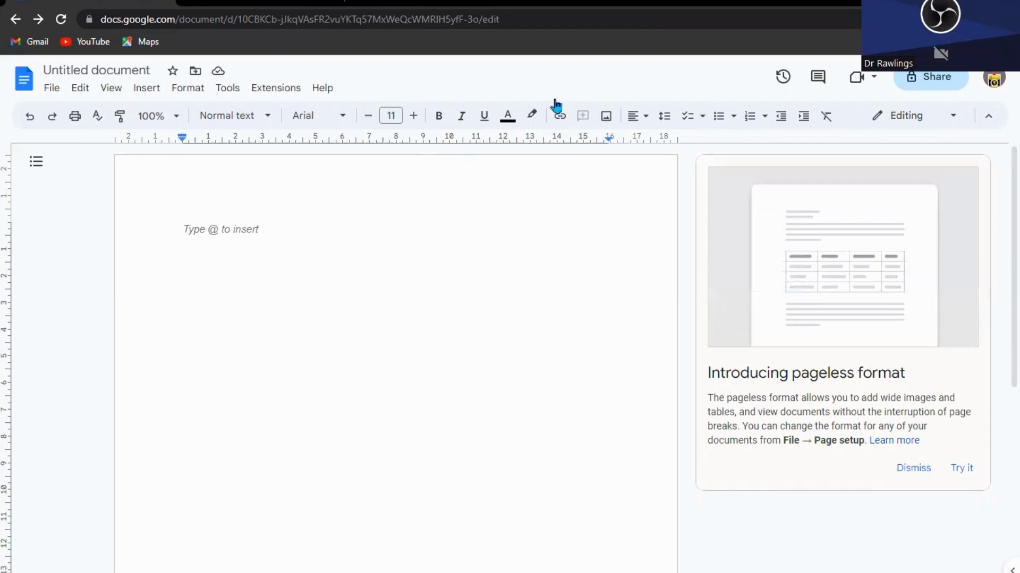
Launch the GPT for Sheets and Docs sidebar and choose "Write custom prompt" as the action.
click(278, 89)
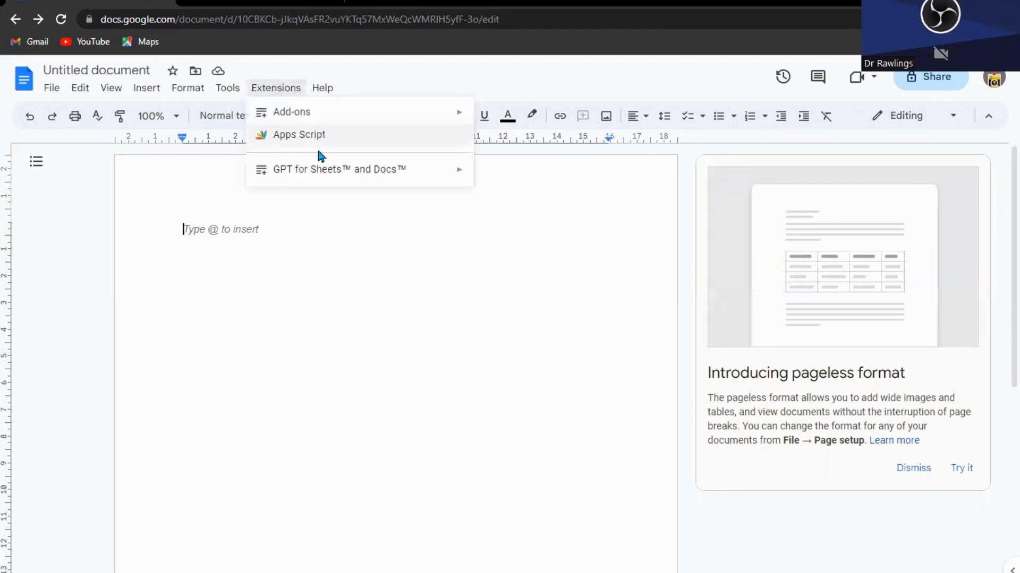
mouse_move(312, 177)
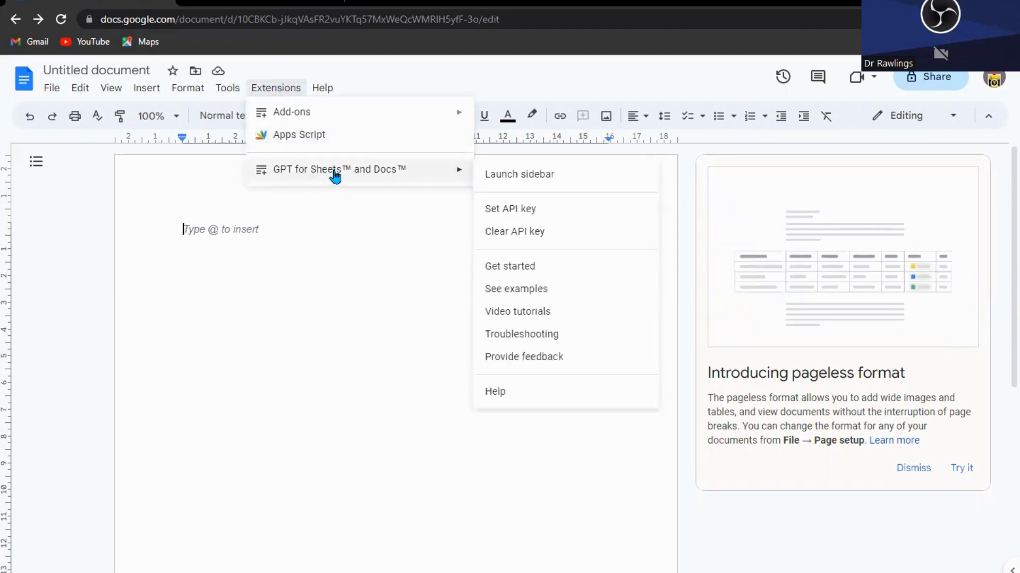
click(507, 177)
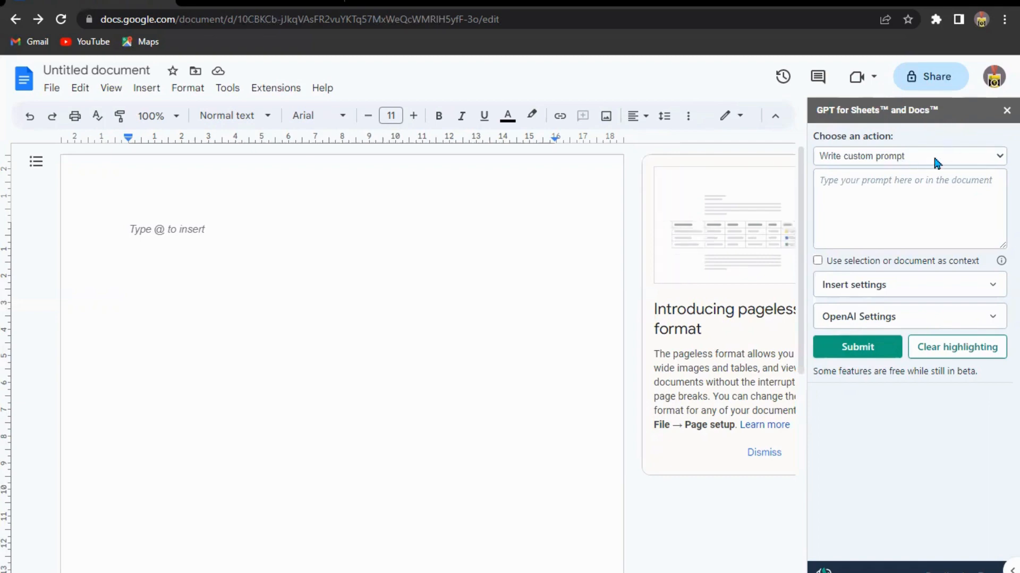
click(969, 155)
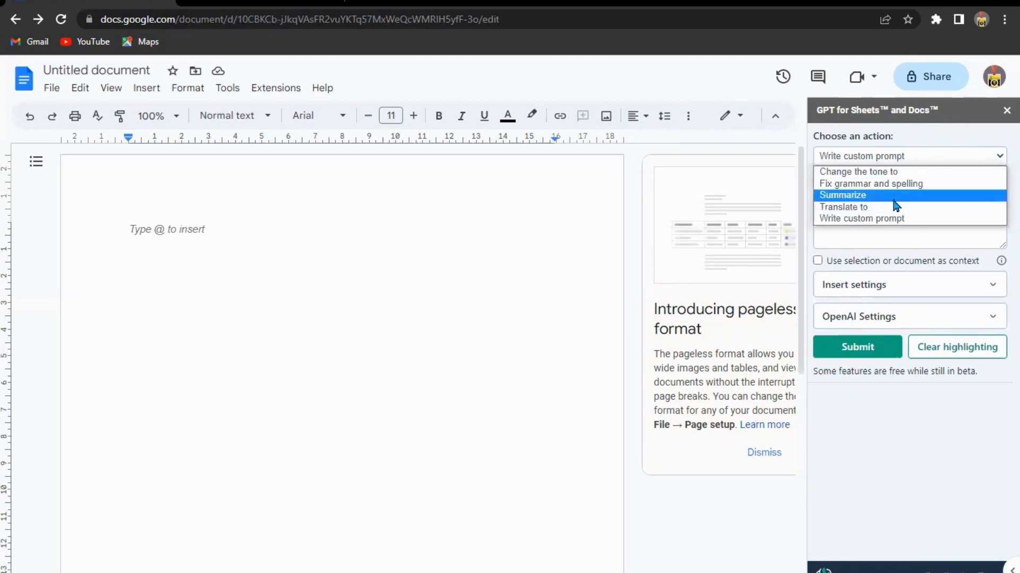
click(864, 219)
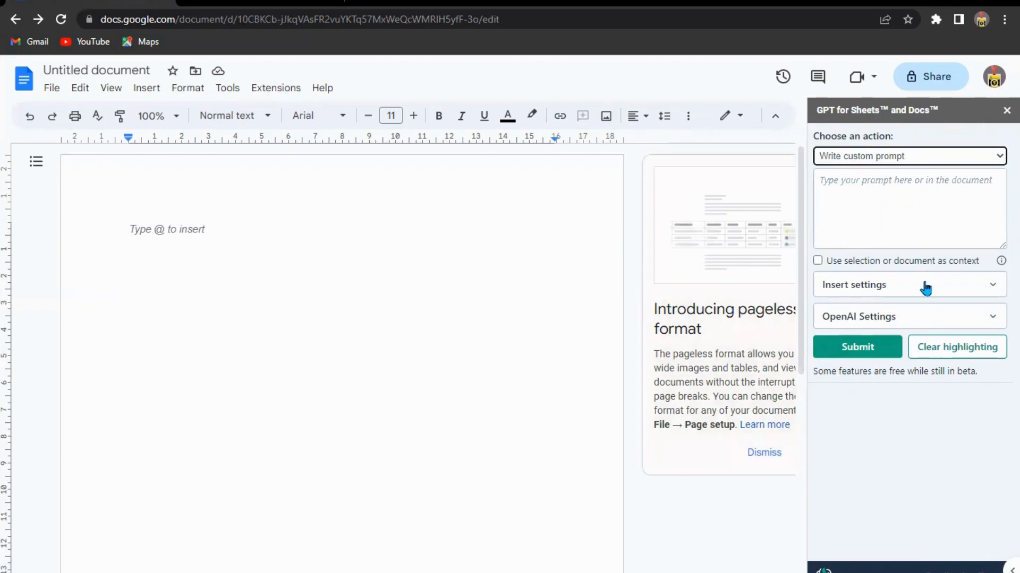
Review the add-on's insert settings for where and how generated text is placed in the document.
click(978, 287)
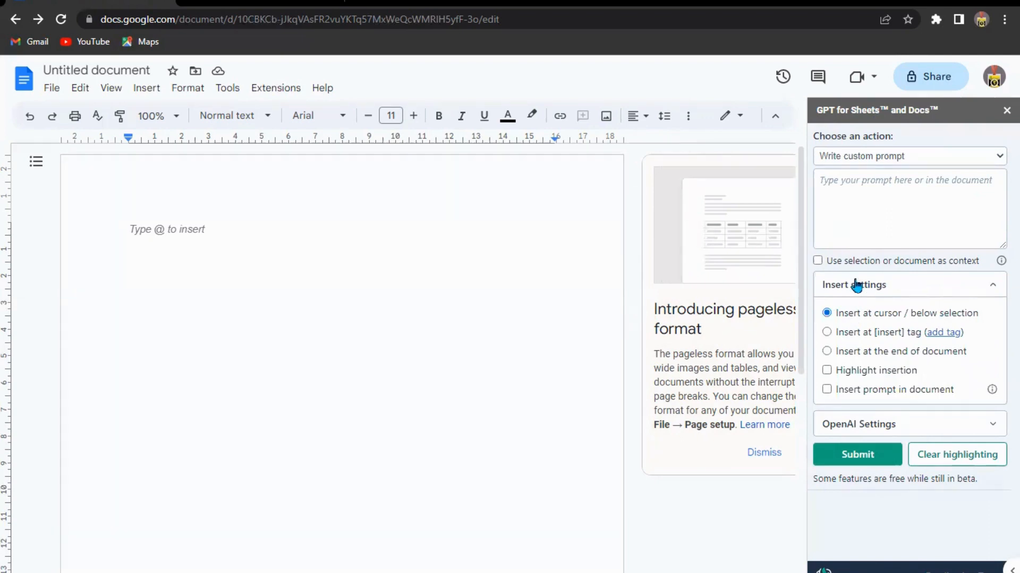
click(541, 310)
click(958, 218)
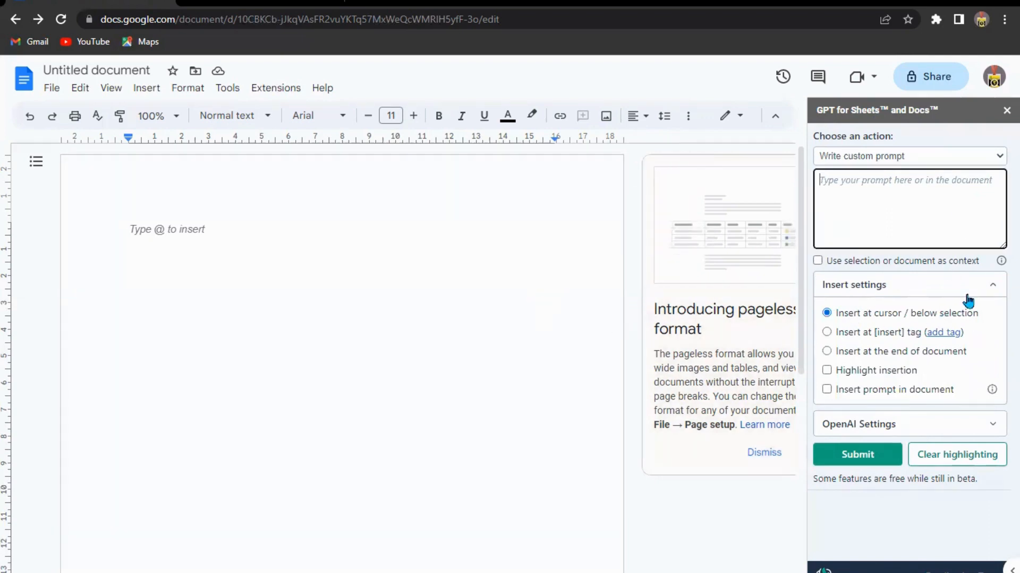
click(982, 293)
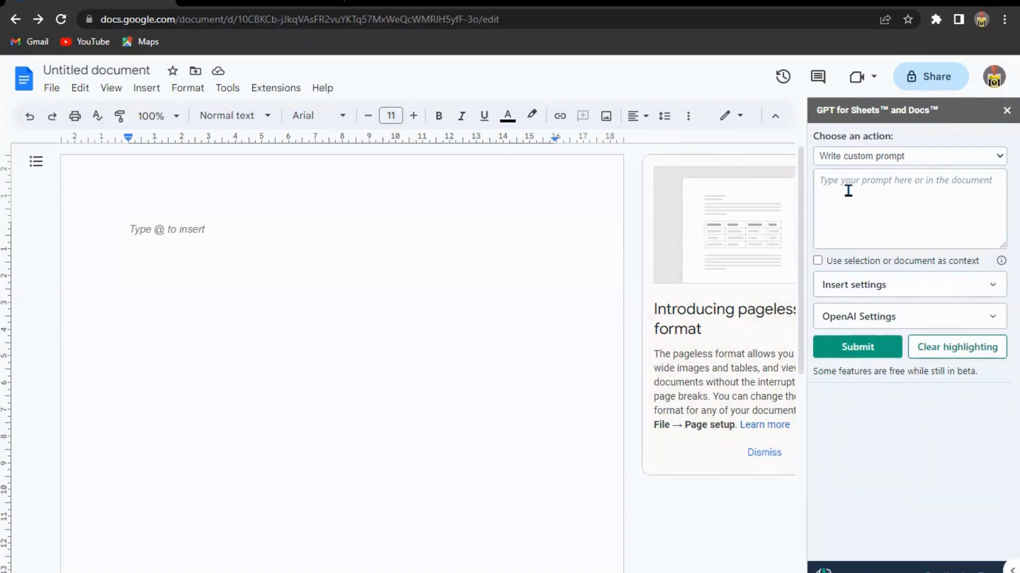
Submit the custom prompt "what is biology" and place the cursor below the paragraph inserted in the document.
click(882, 205)
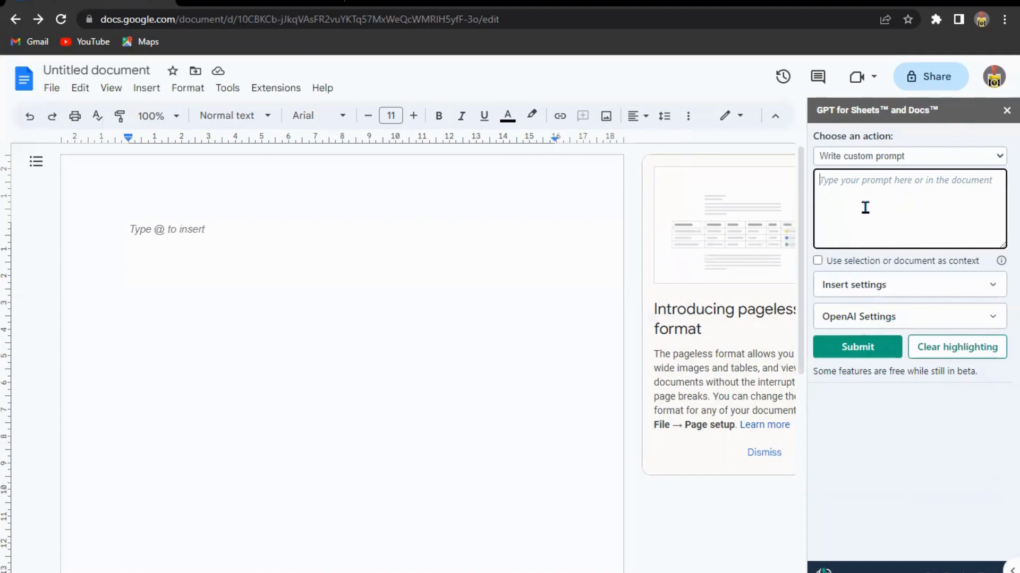
text(what is)
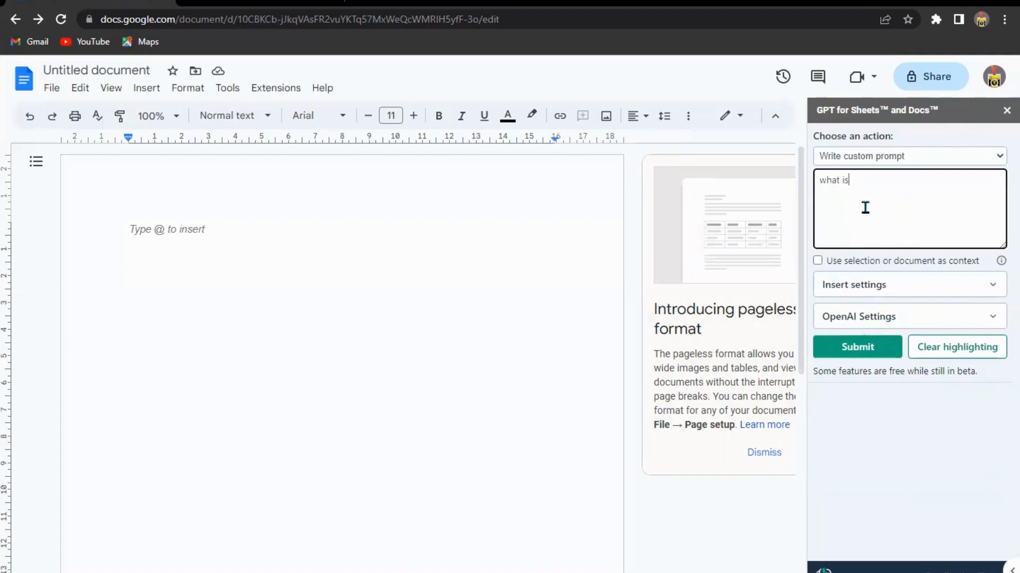
text( biology)
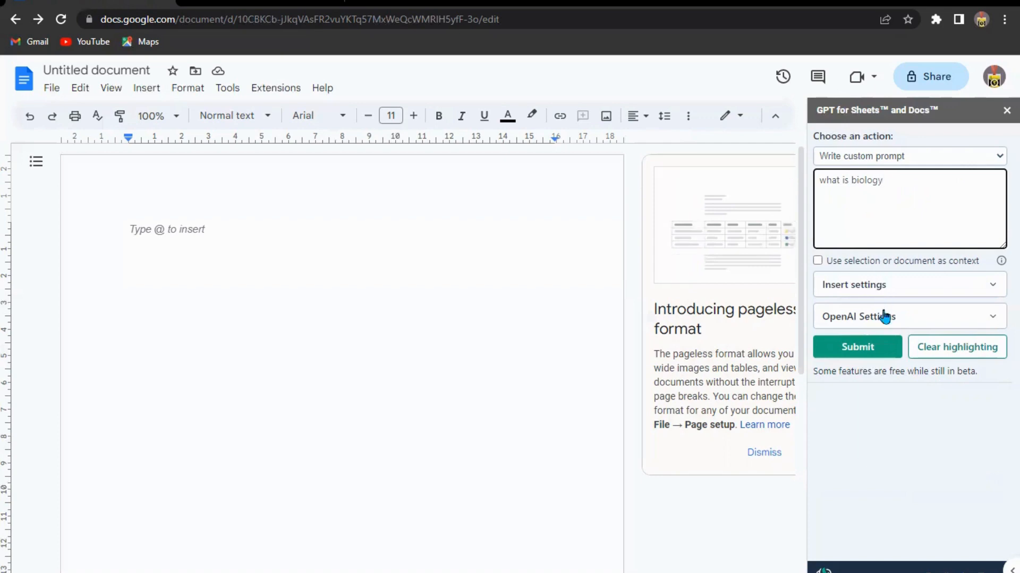
click(857, 348)
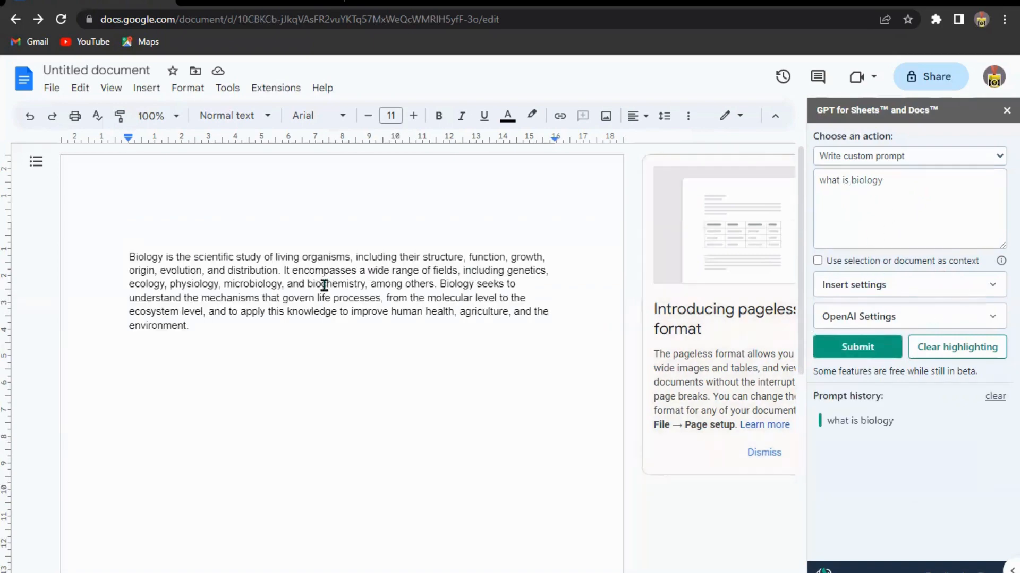
drag(125, 230, 346, 337)
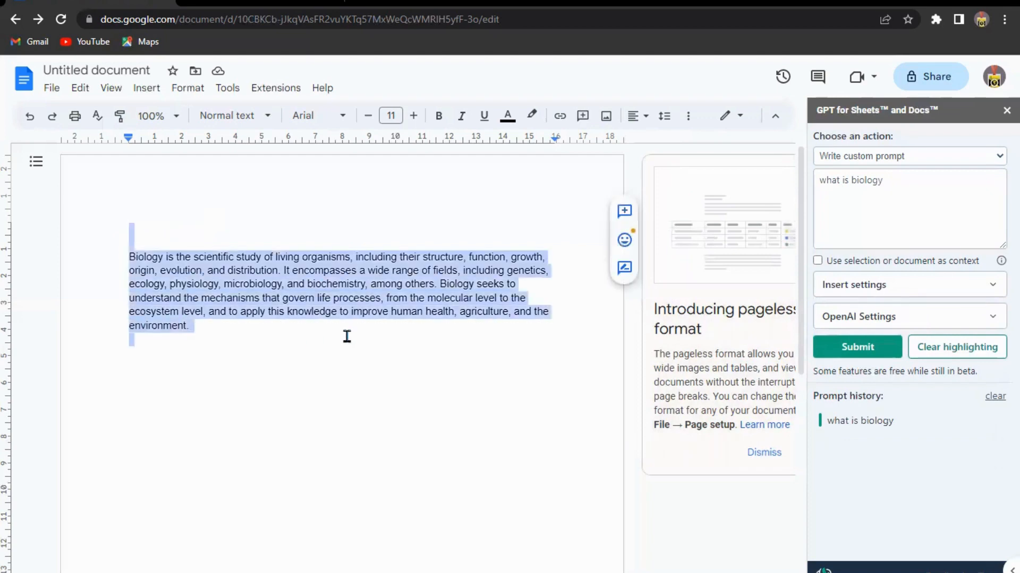
click(342, 349)
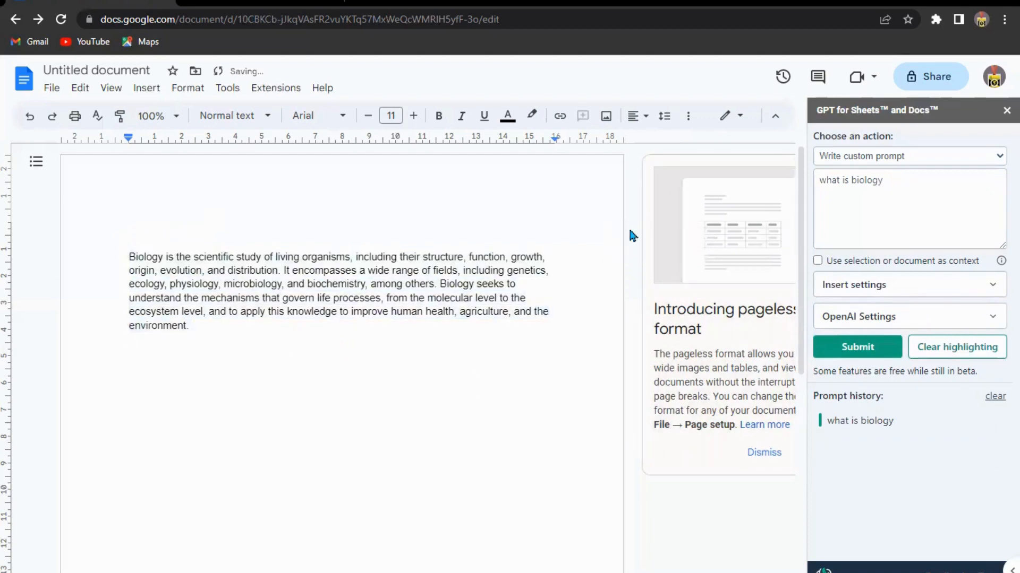
Replace the prompt with "list five dog breeds" and submit it to insert the list below the biology paragraph.
click(888, 177)
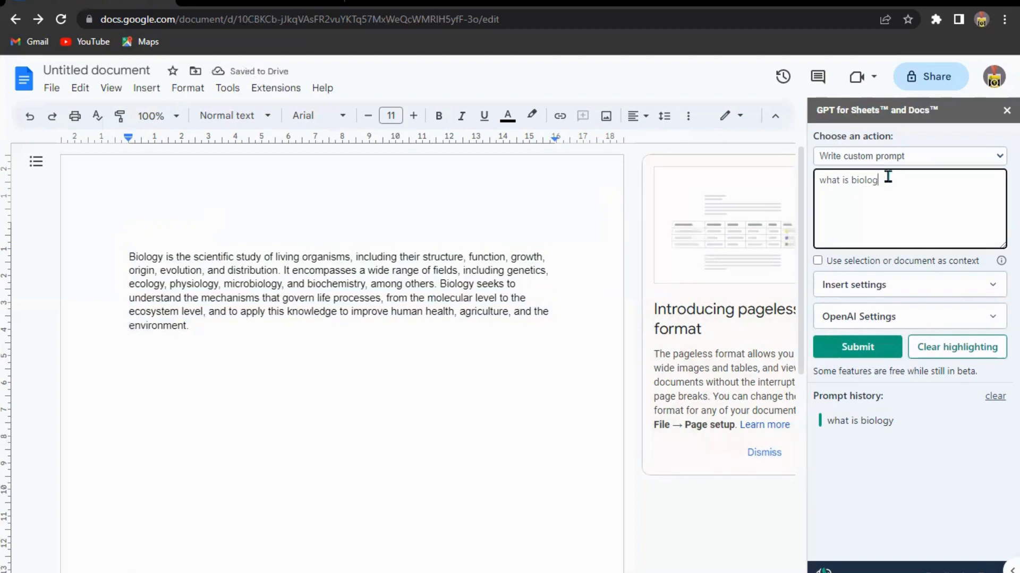
key(BackSpace)
key(BackSpace)
key(BackSpace)
key(BackSpace)
key(BackSpace)
key(BackSpace)
key(BackSpace)
key(BackSpace)
key(BackSpace)
key(BackSpace)
key(BackSpace)
key(BackSpace)
key(BackSpace)
key(BackSpace)
text(list )
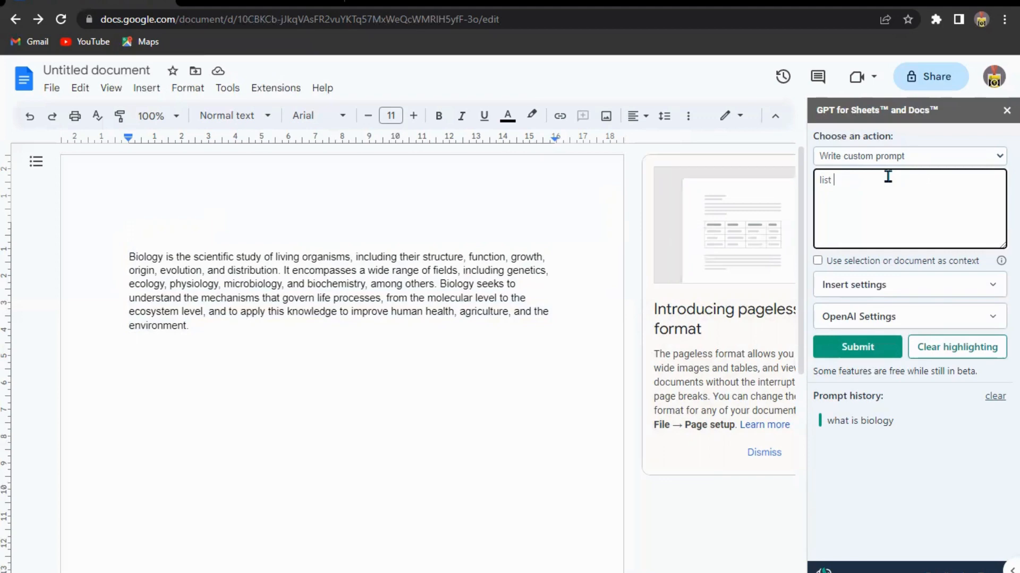
text(five)
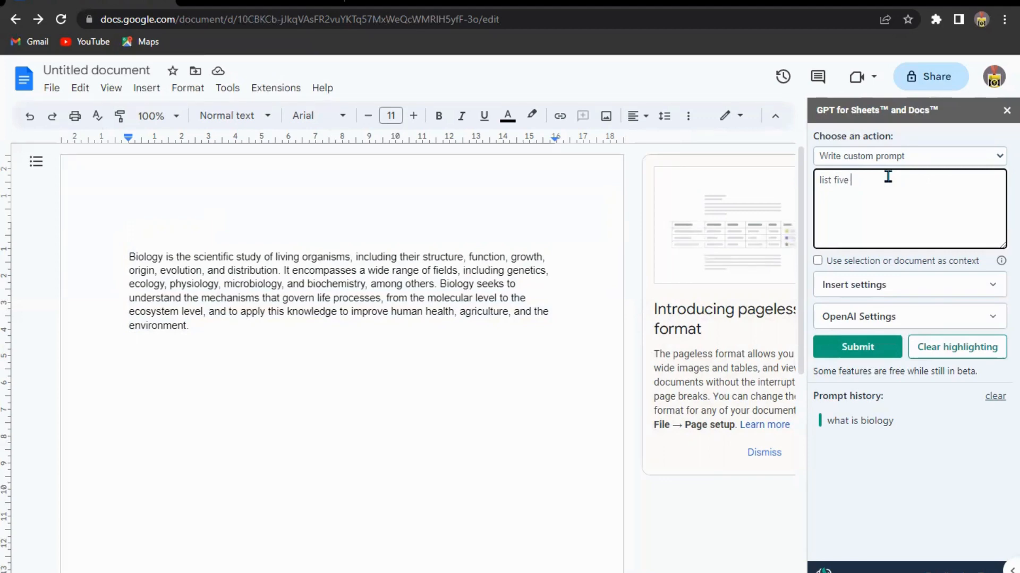
text( breed)
click(854, 191)
text(dog breed)
click(895, 180)
text(s)
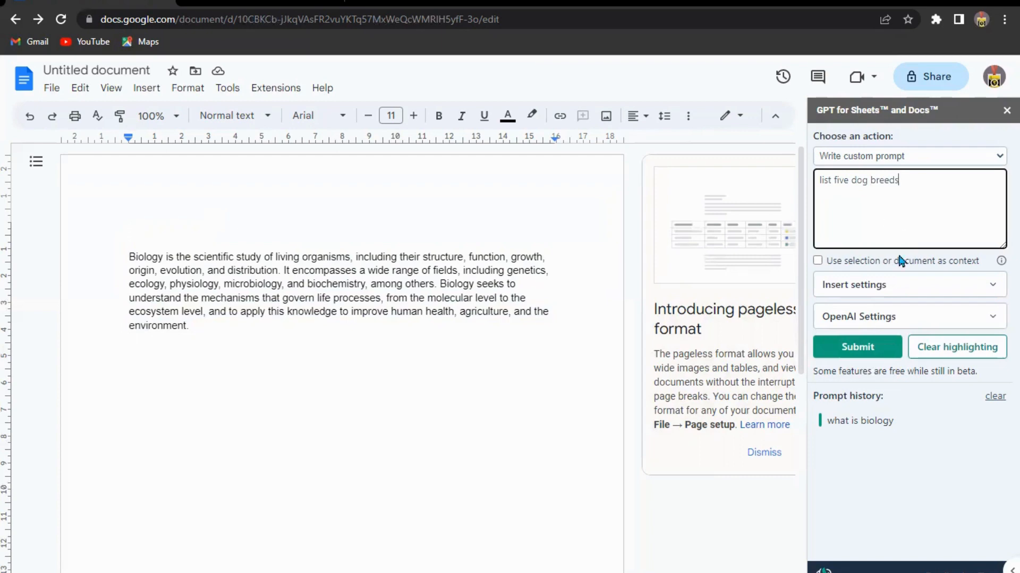
click(856, 353)
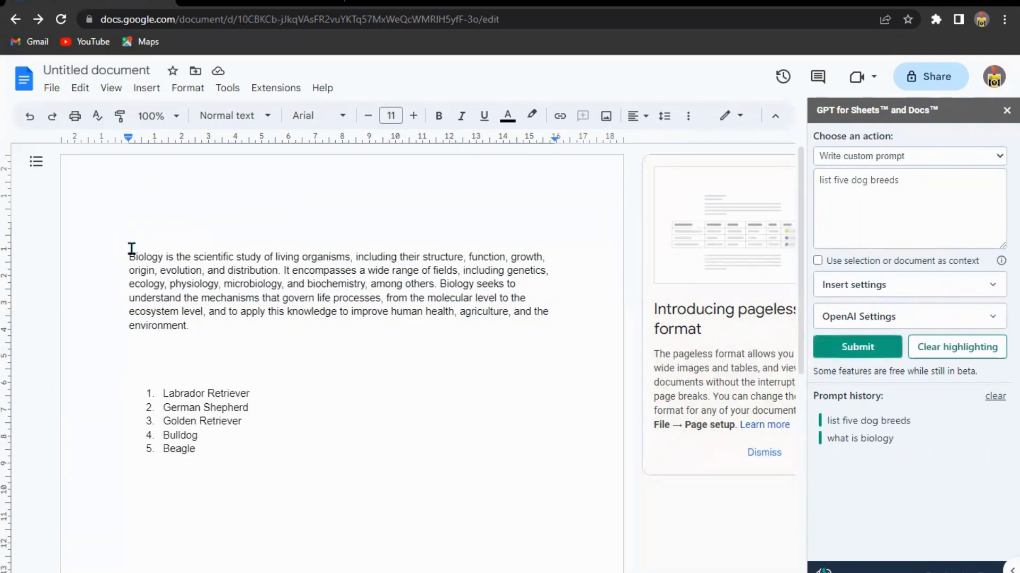
drag(130, 250, 221, 458)
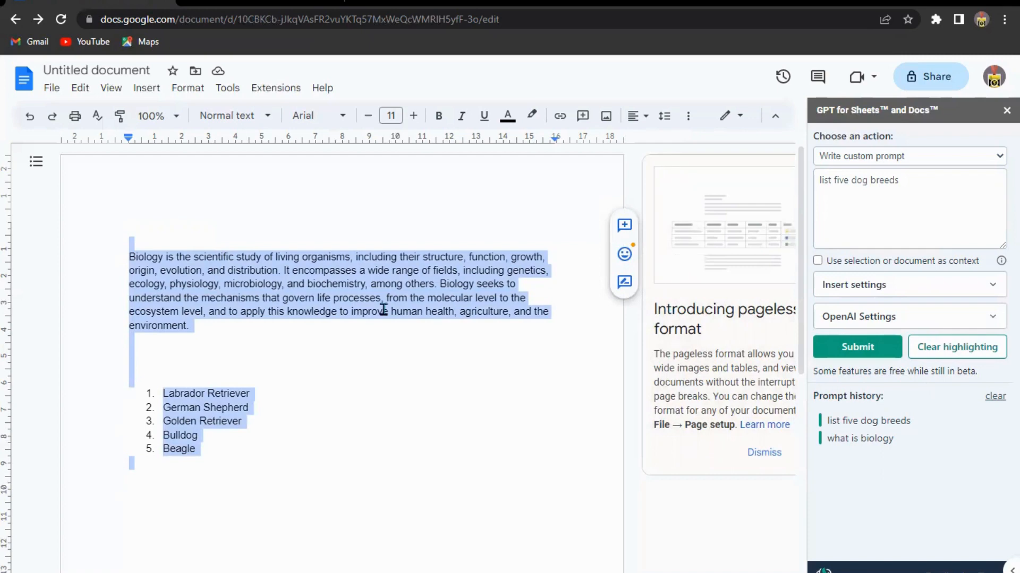
click(396, 391)
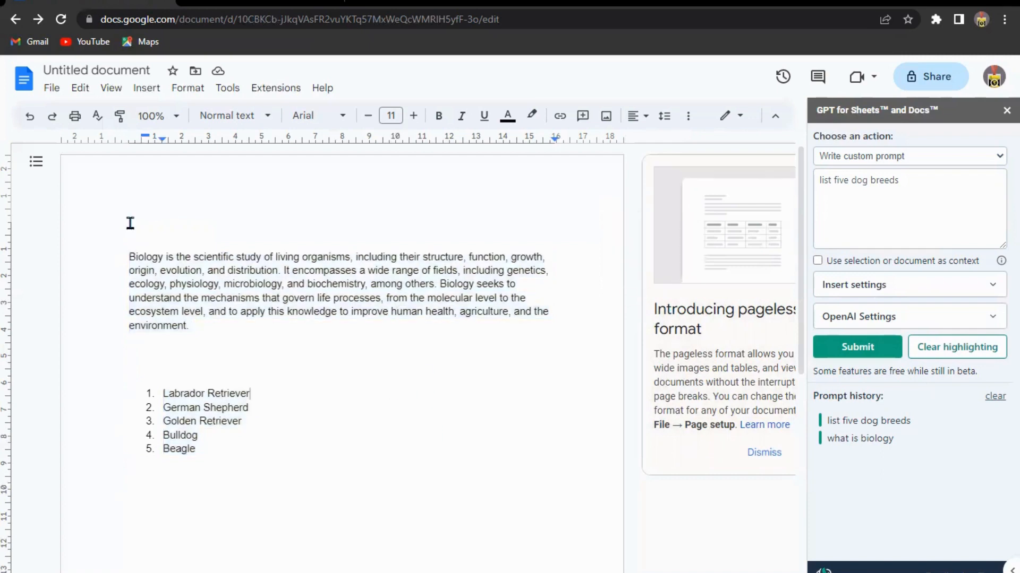